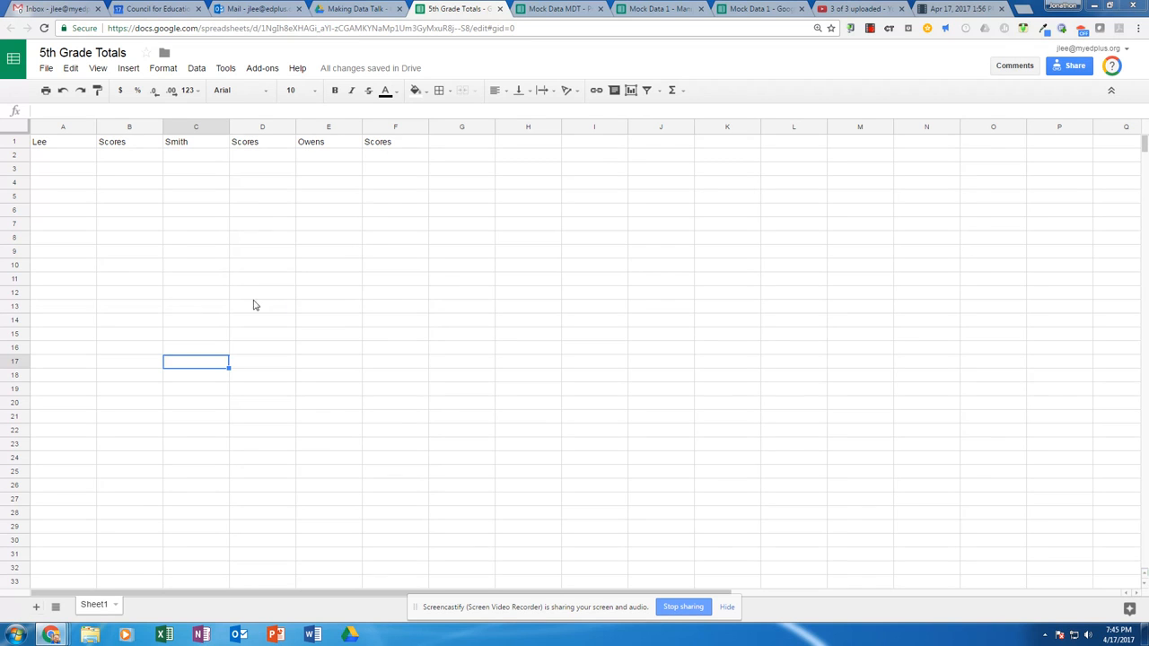
click(67, 129)
drag(66, 128, 125, 128)
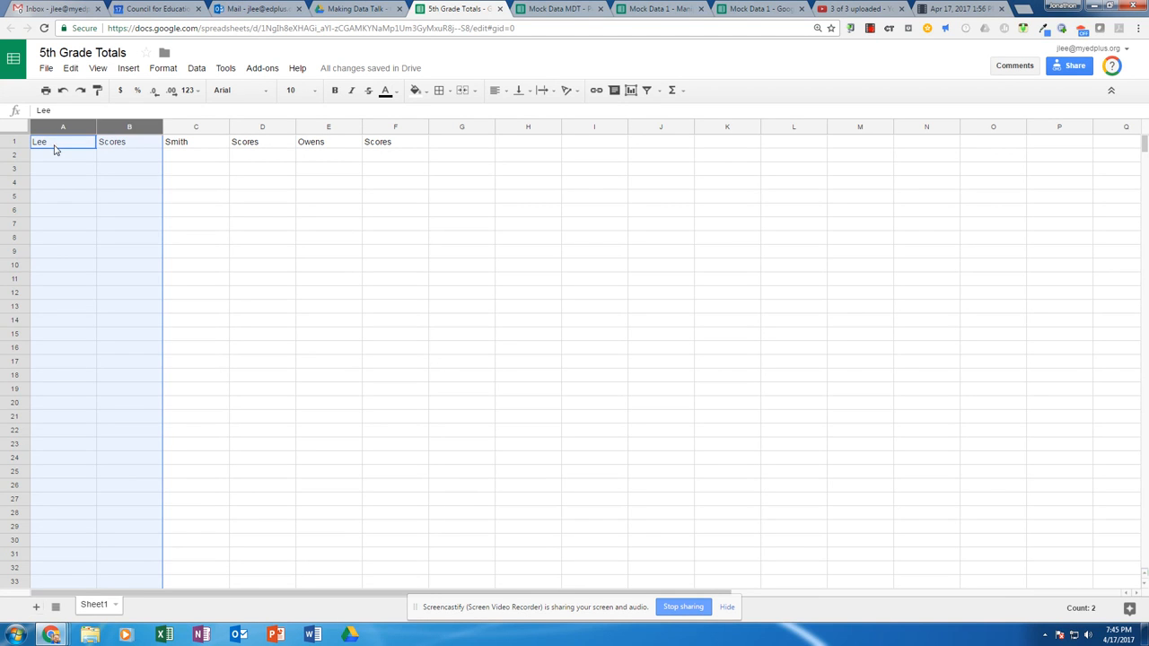
click(56, 148)
click(120, 145)
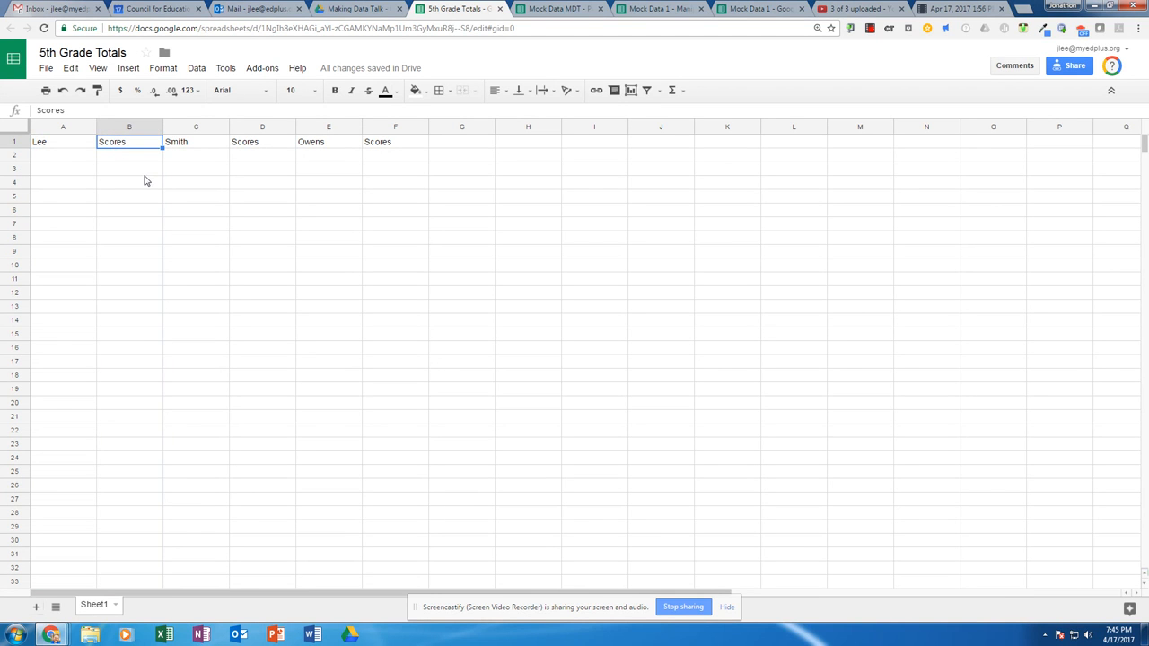
Start an IMPORTRANGE formula in cell A2.
click(76, 159)
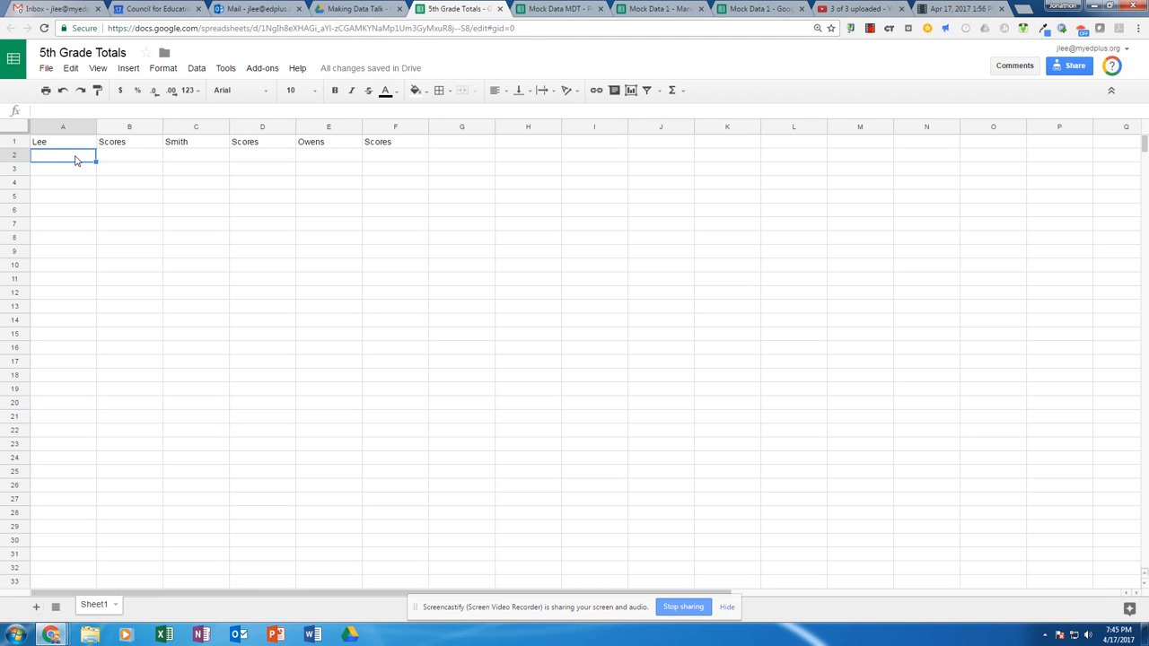
text(=import)
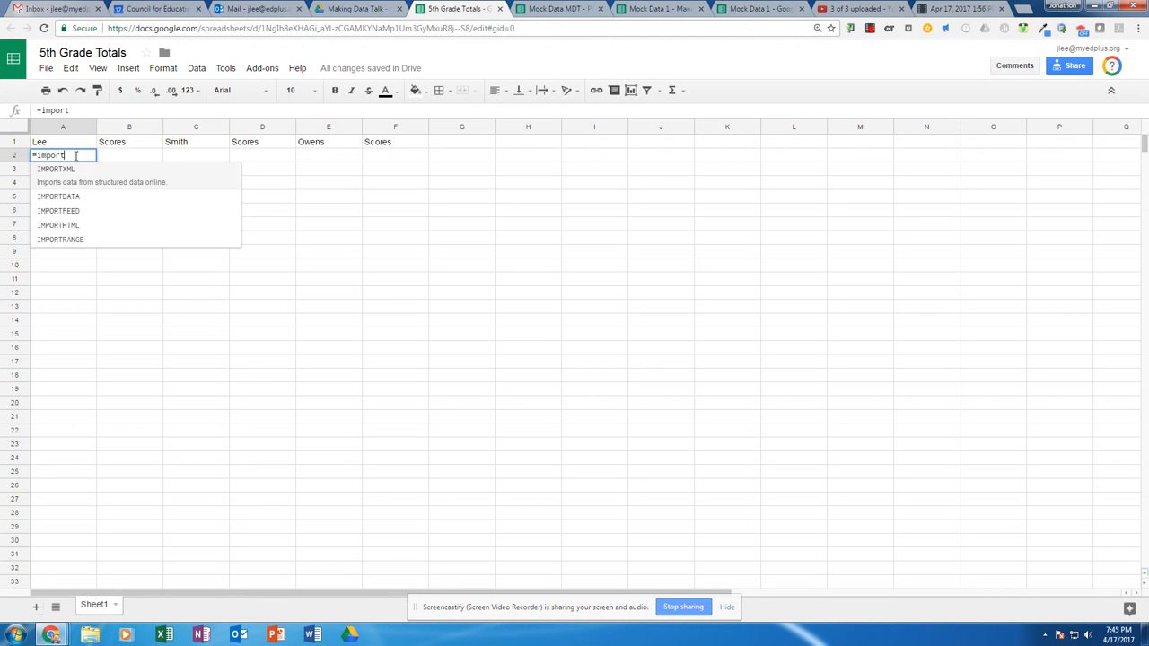
click(70, 242)
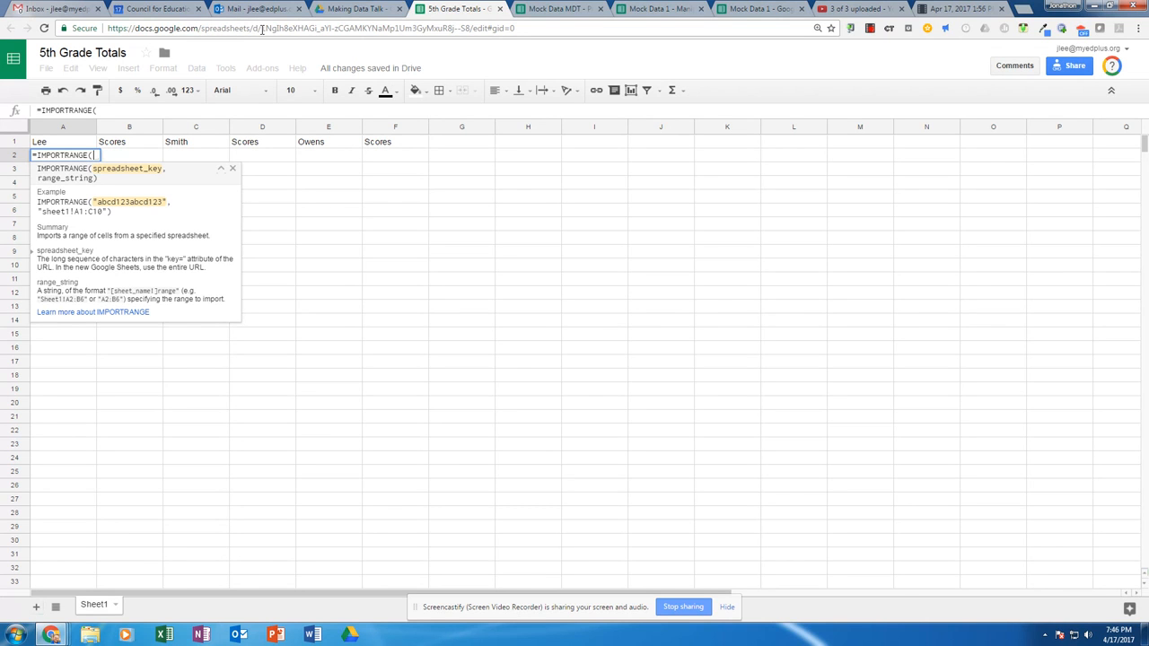
drag(260, 28, 470, 28)
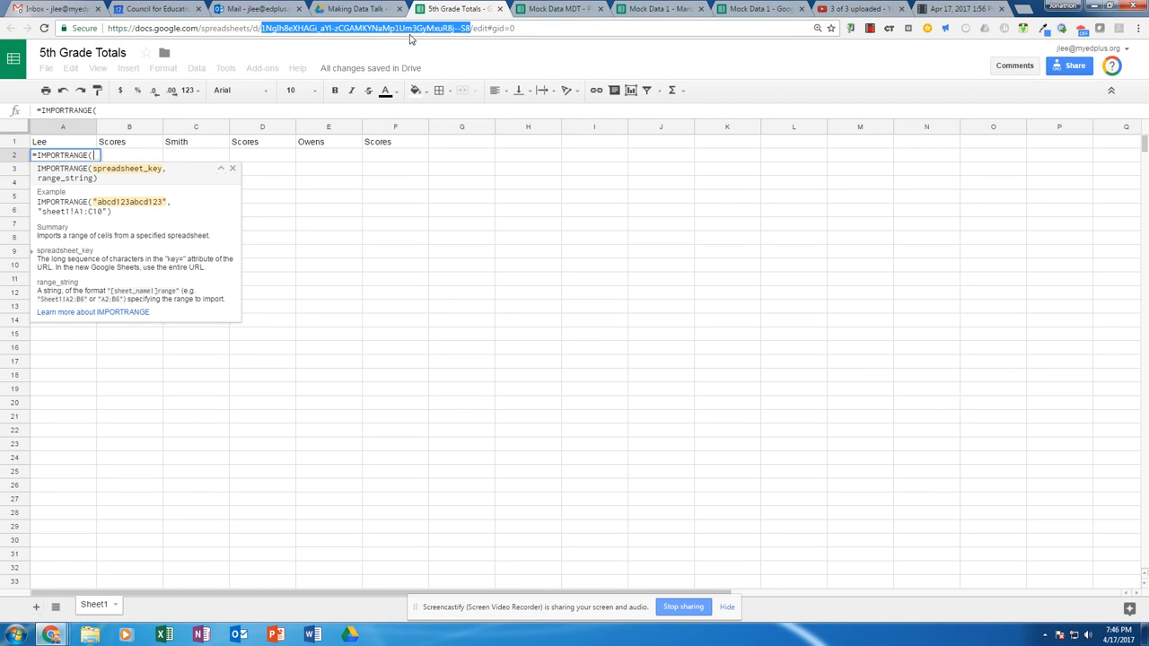
click(275, 170)
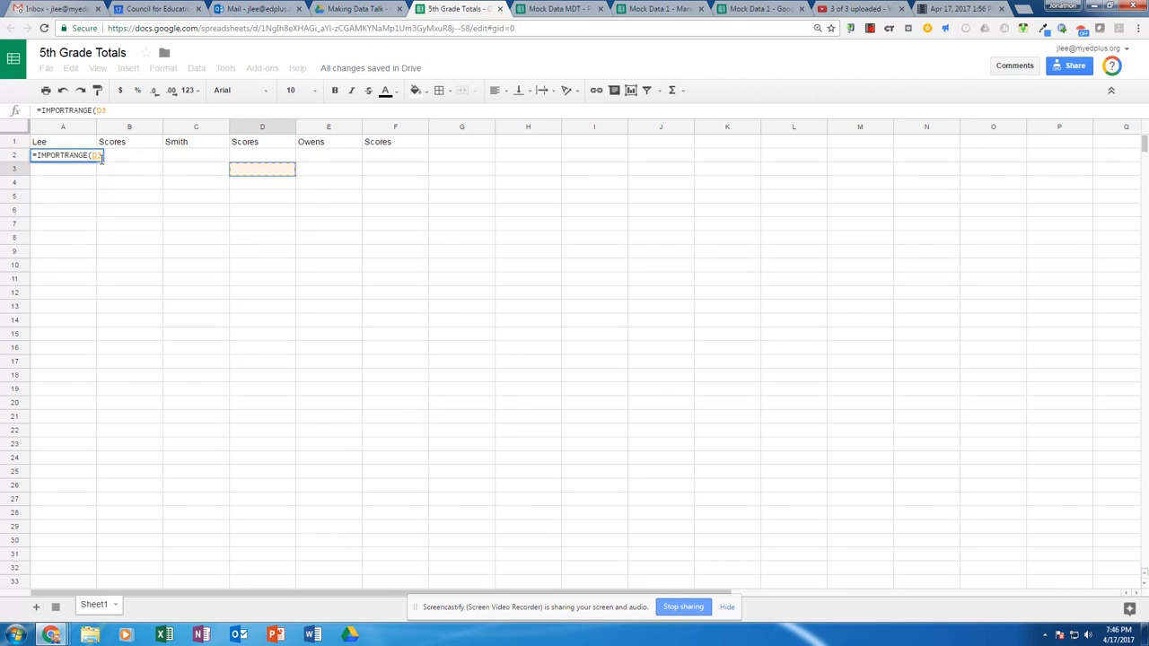
key(BackSpace)
key(BackSpace)
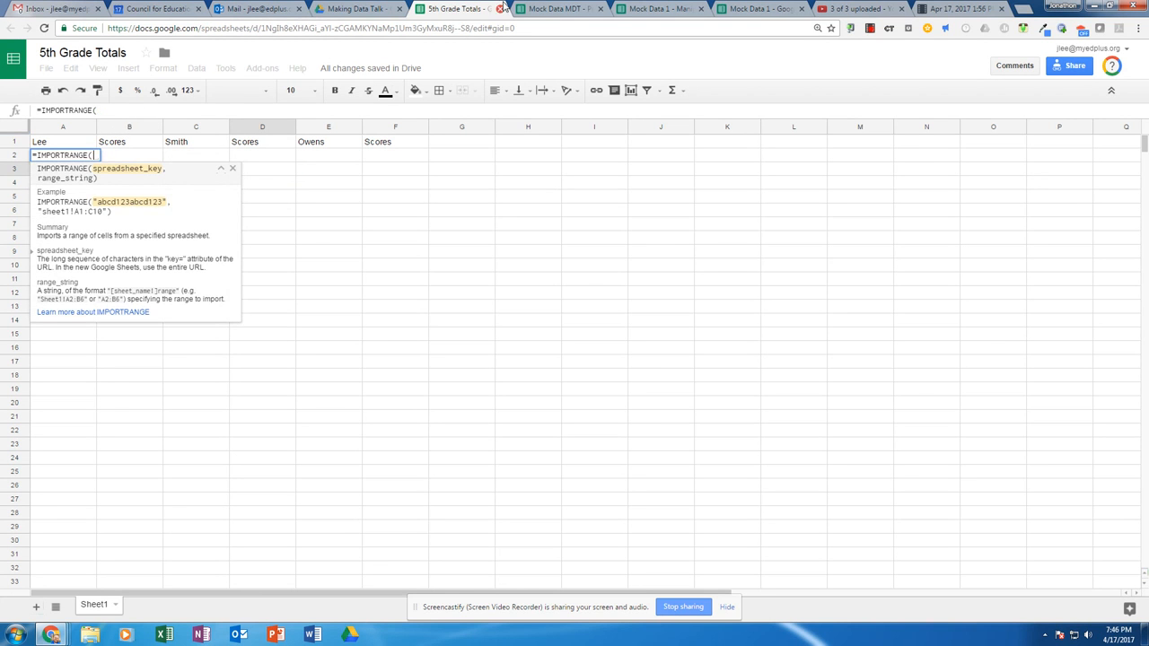
Copy the spreadsheet key from the URL of the Mock Data MDT - Presenter spreadsheet.
click(551, 8)
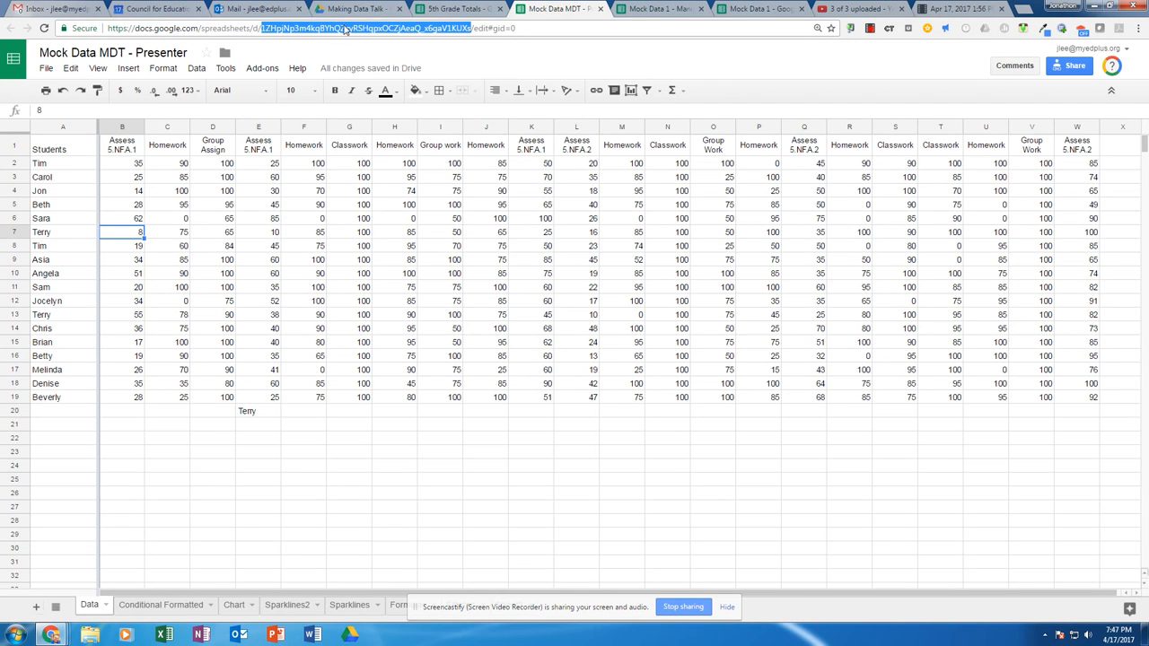
click(264, 29)
drag(261, 30, 469, 30)
right_click(453, 29)
click(475, 72)
Paste the spreadsheet key into A2's IMPORTRANGE formula in 5th Grade Totals, enclose it in double quotes and add a comma.
click(453, 9)
click(103, 110)
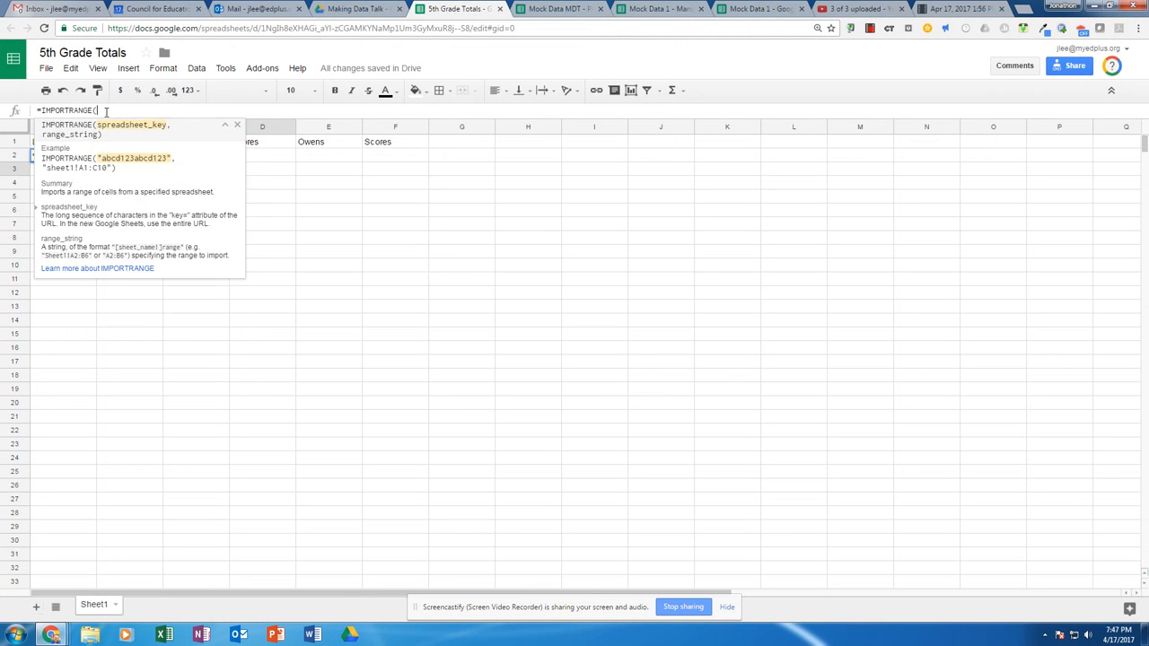
right_click(106, 112)
click(138, 180)
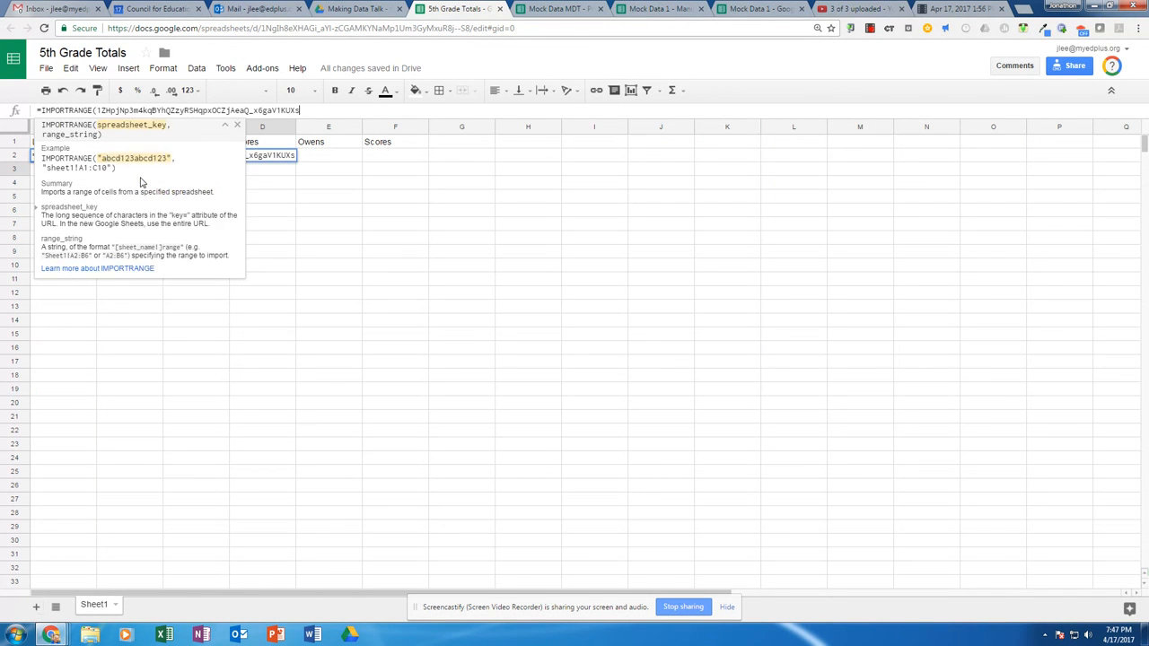
click(96, 110)
text(")
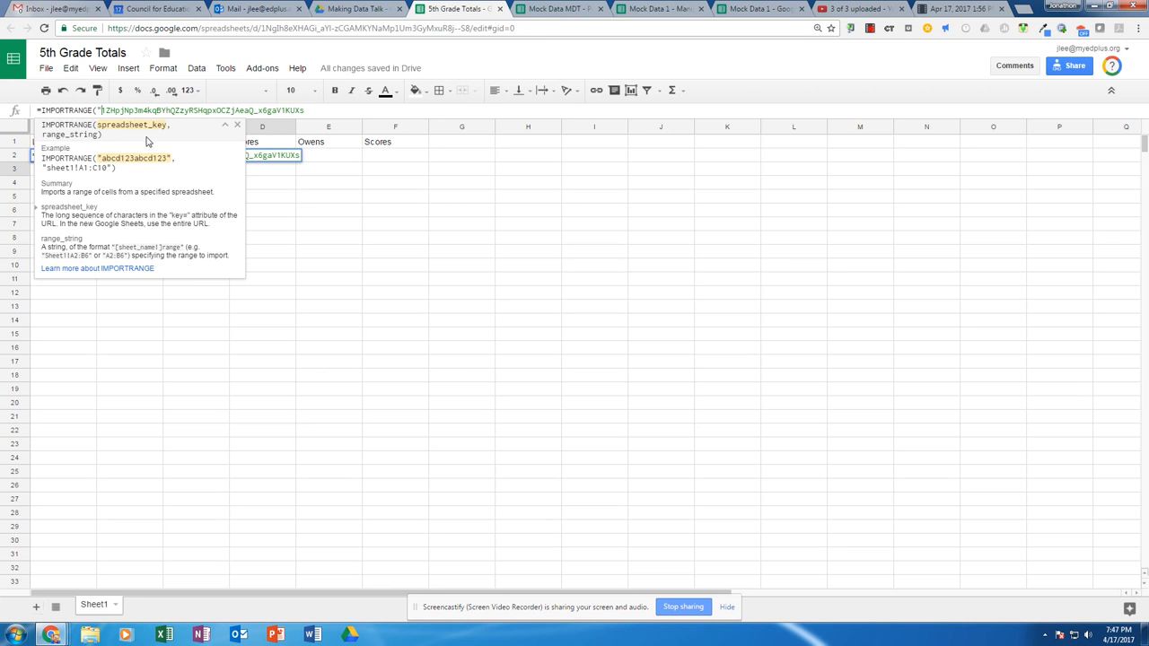
click(310, 111)
text(",)
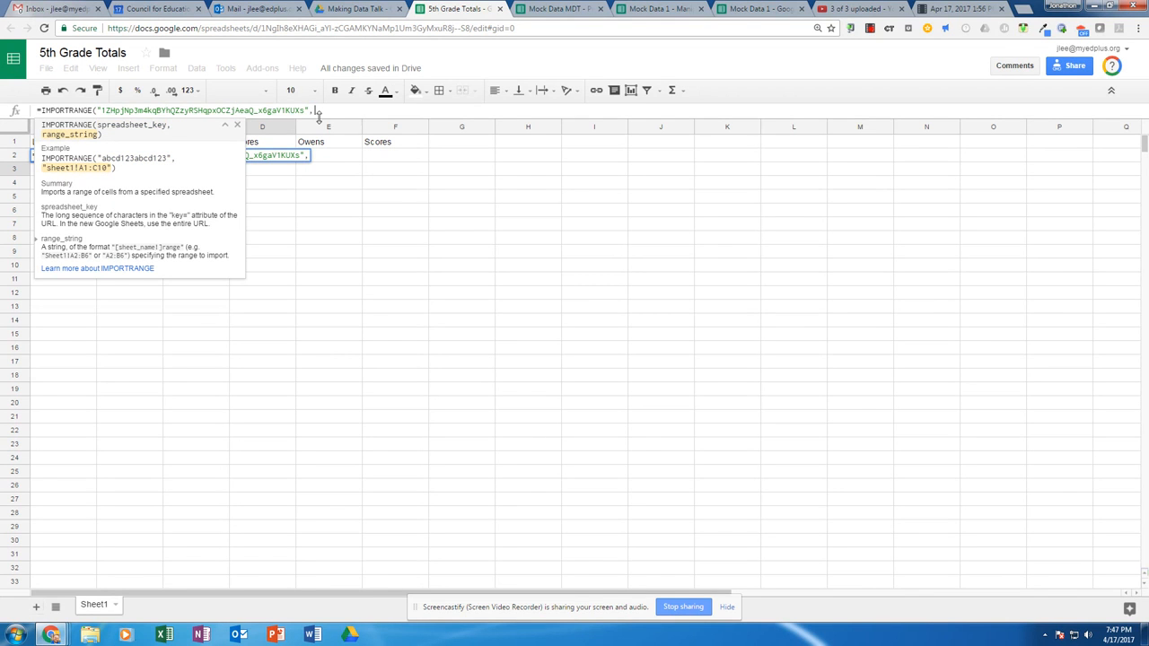
Complete A2's IMPORTRANGE formula with the quoted range "data!a2:a20", using the sheet name from the source spreadsheet.
text(")
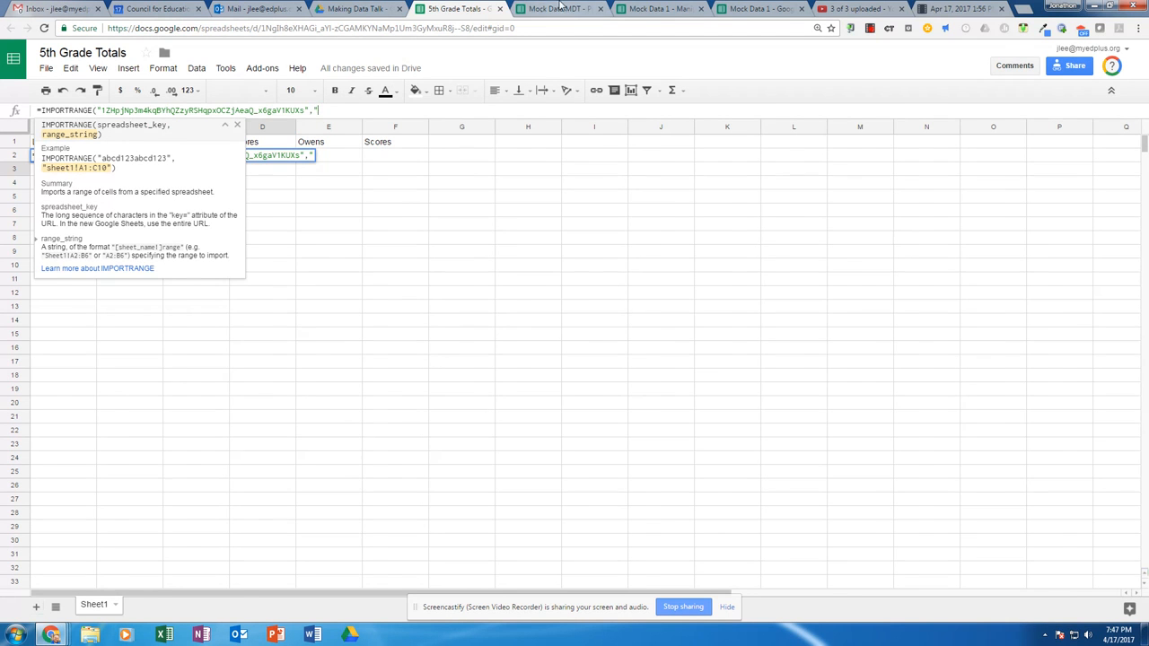
click(560, 8)
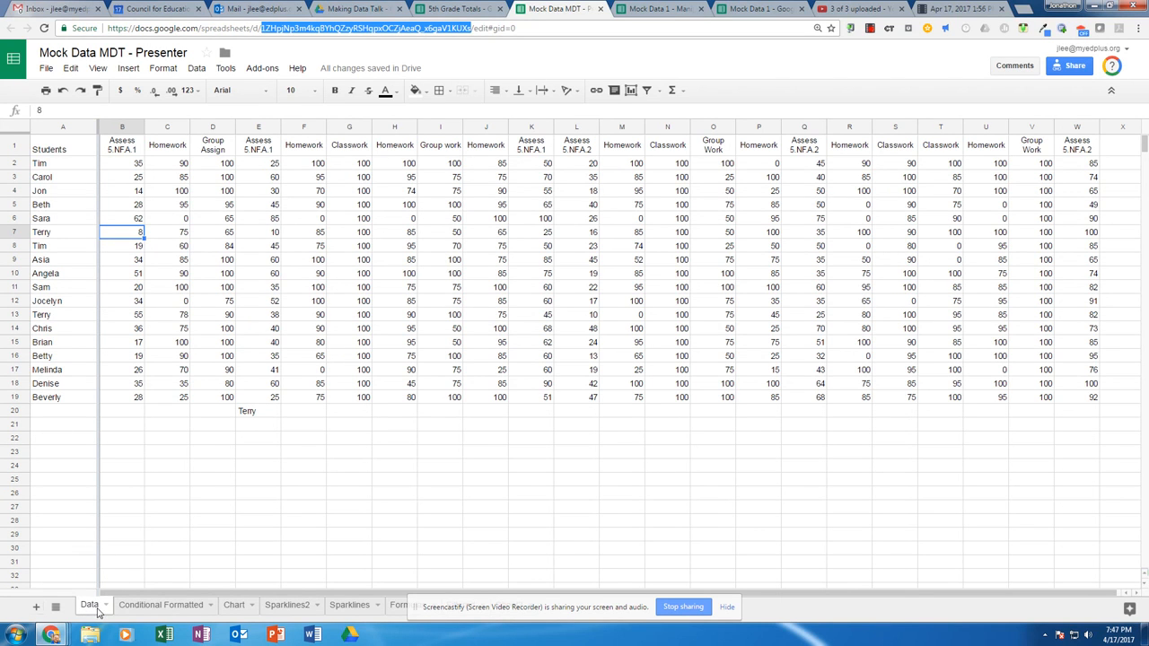
click(451, 7)
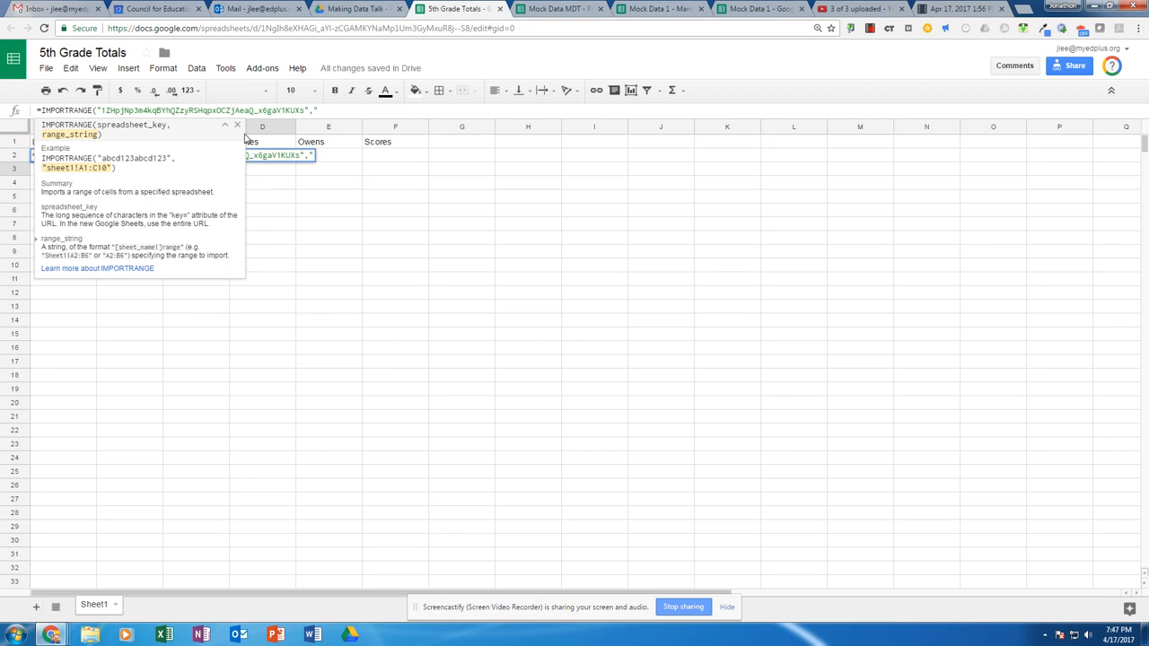
text(ata!a2)
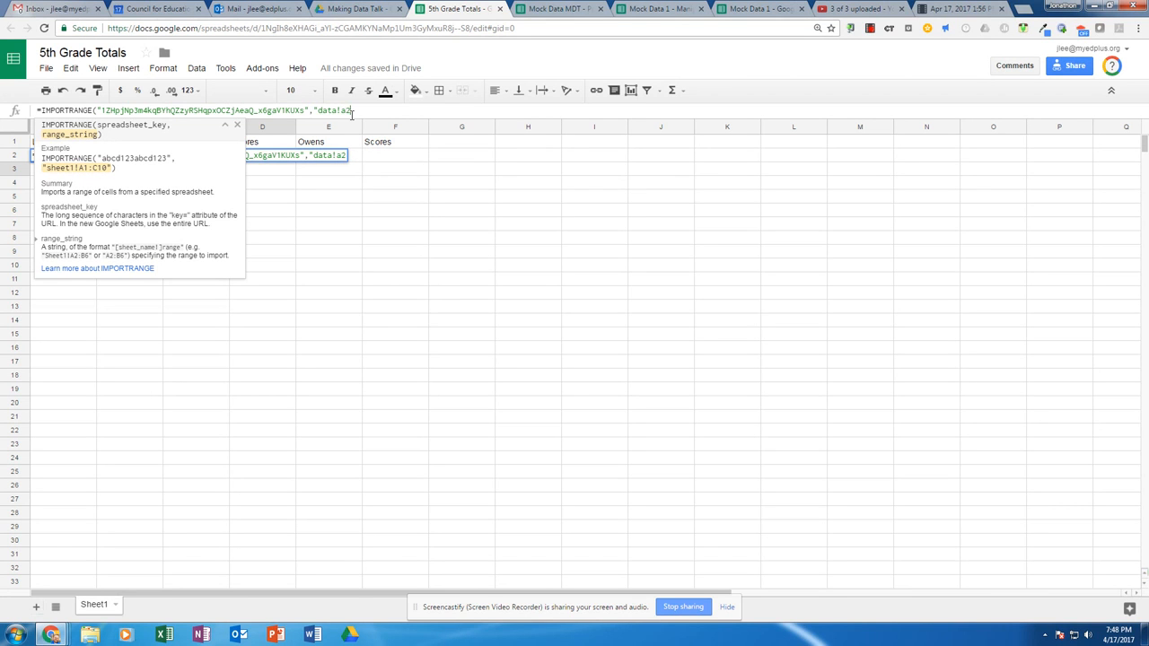
text(:a20")
key(Return)
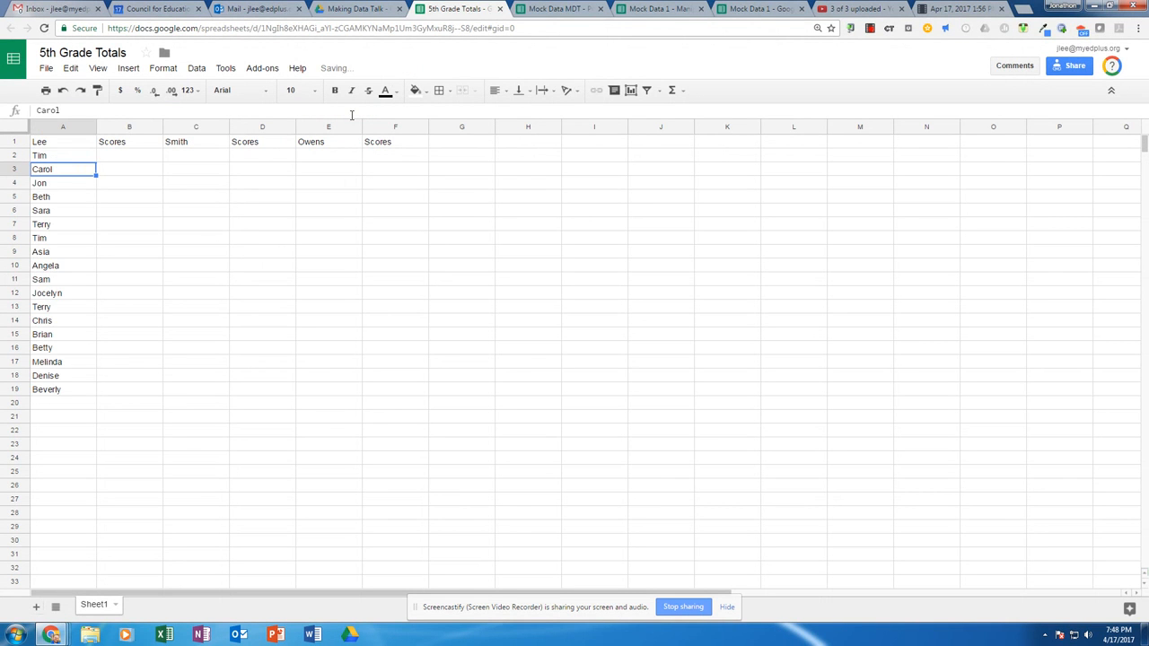
Compare the content of A2 with the imported cells below it, down to A7, to see where the formula is stored.
click(56, 159)
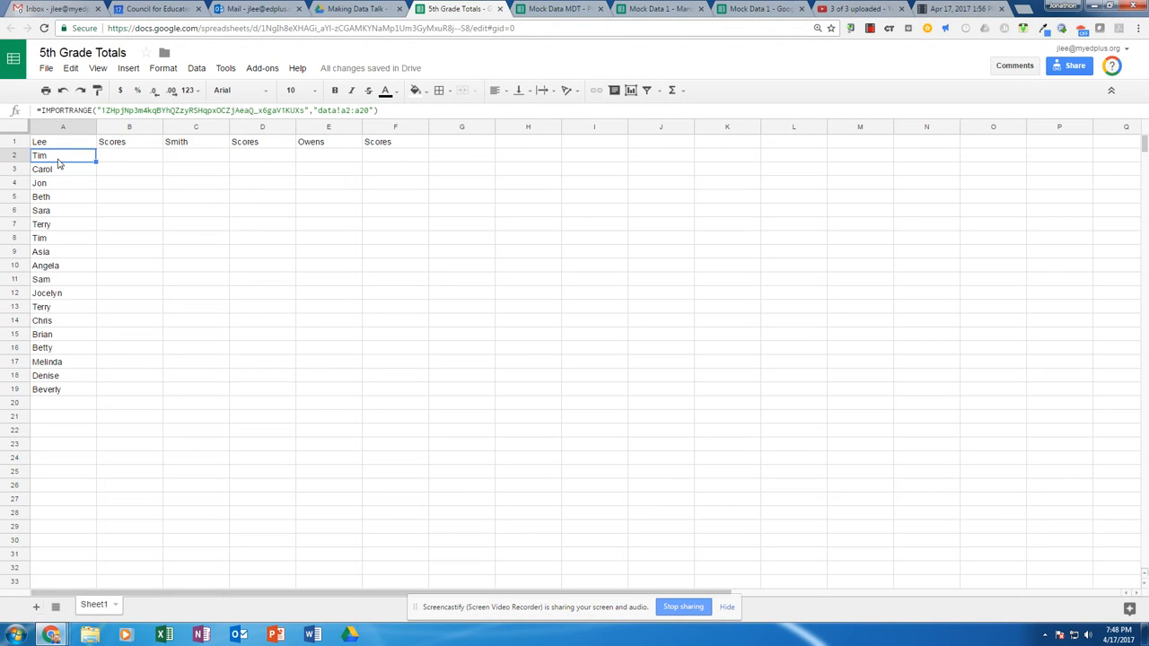
click(63, 176)
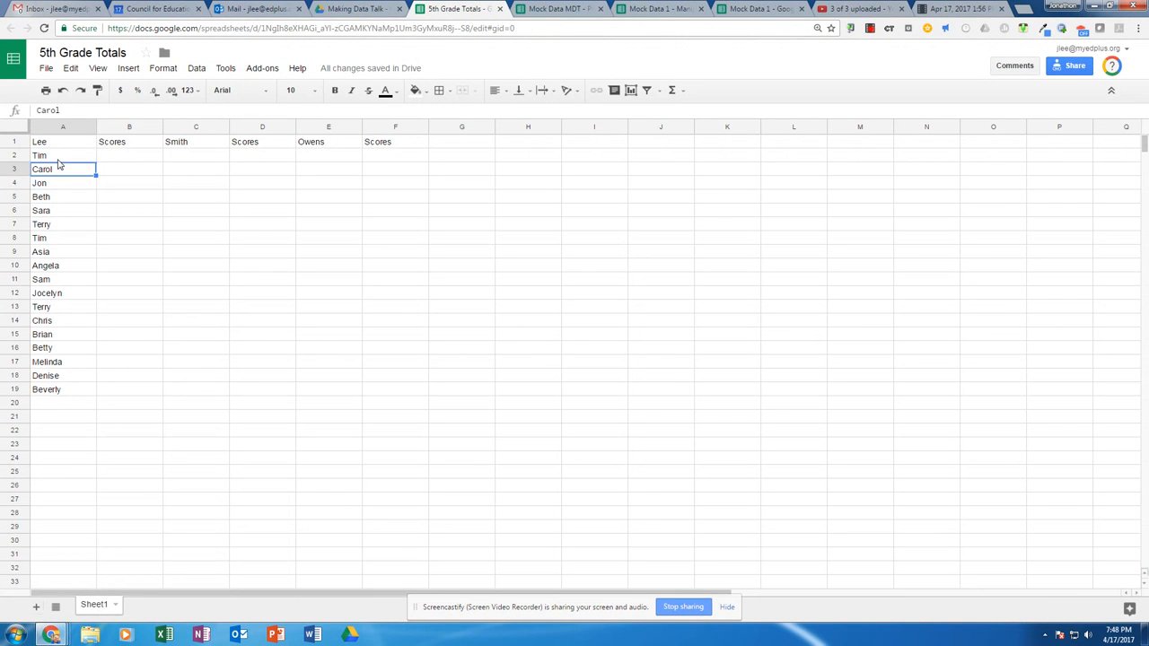
click(57, 160)
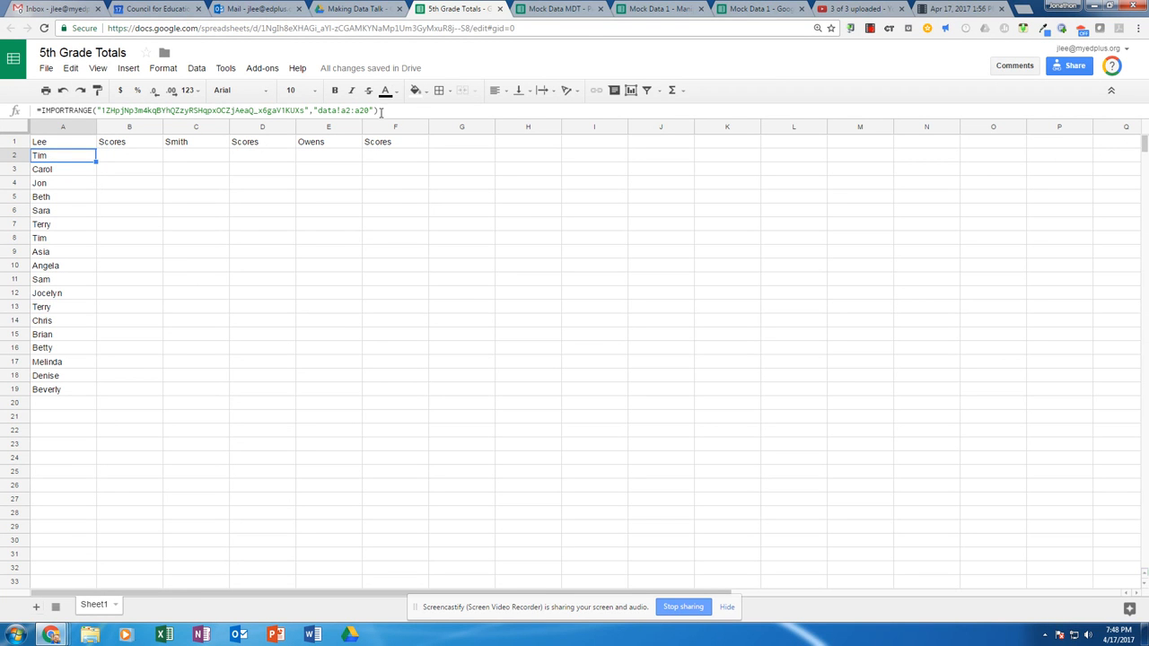
click(67, 169)
key(Down)
key(Down)
key(Down)
key(Down)
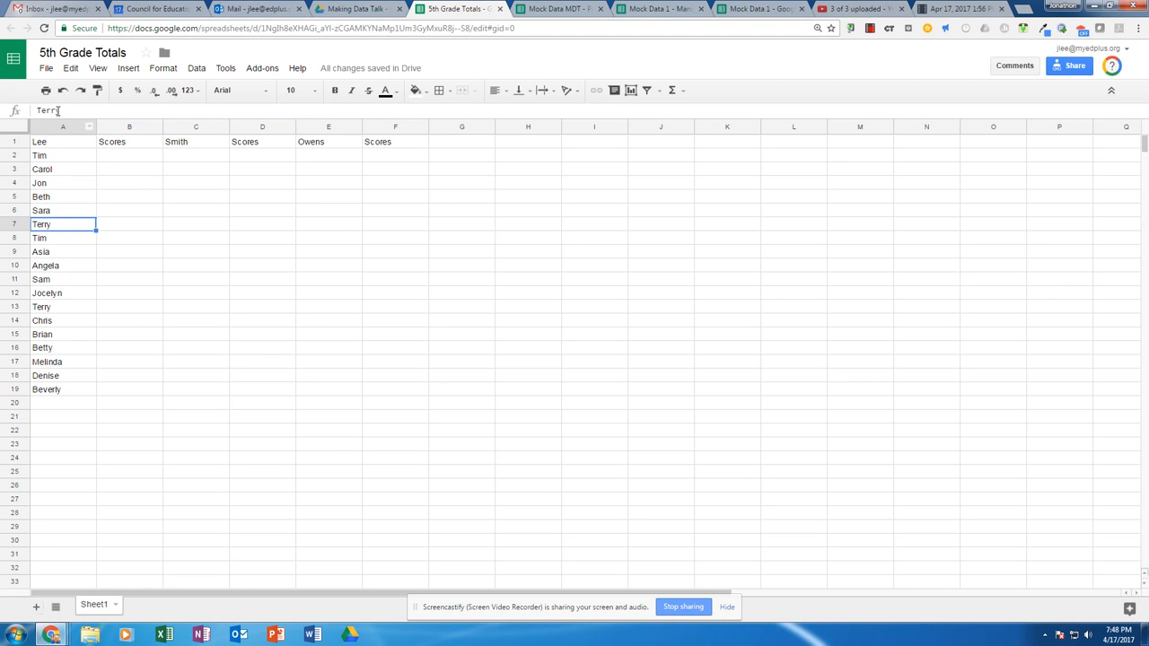
key(Up)
key(Up)
key(Up)
key(Up)
key(Up)
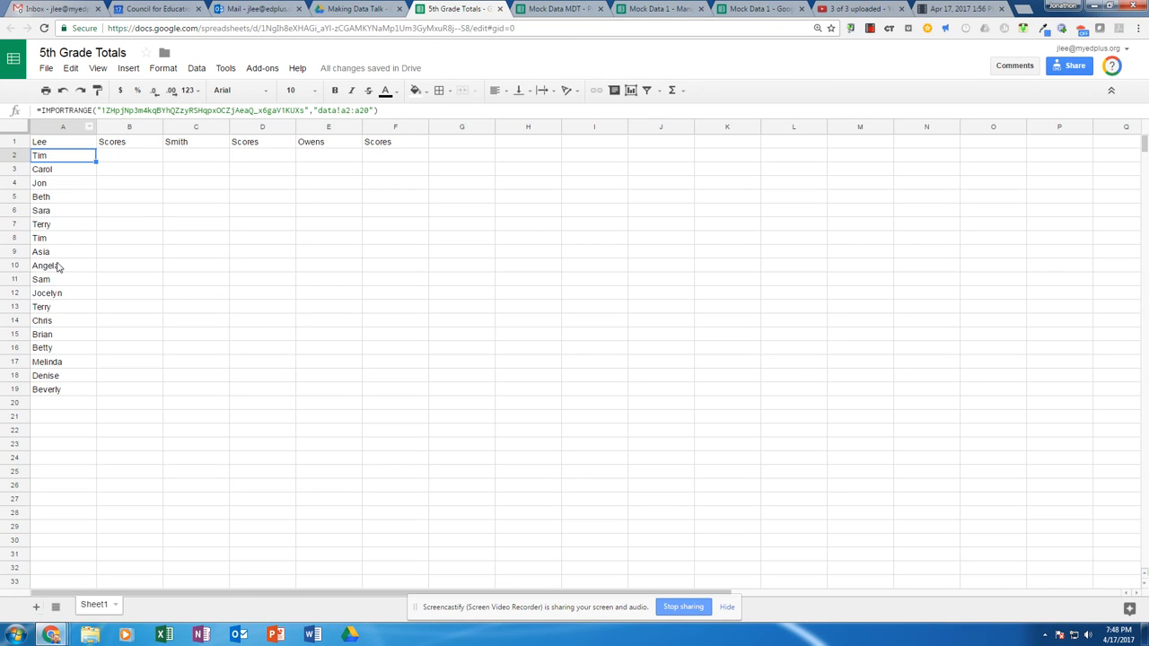
Clear the formula from A2 and undo the deletion.
key(Delete)
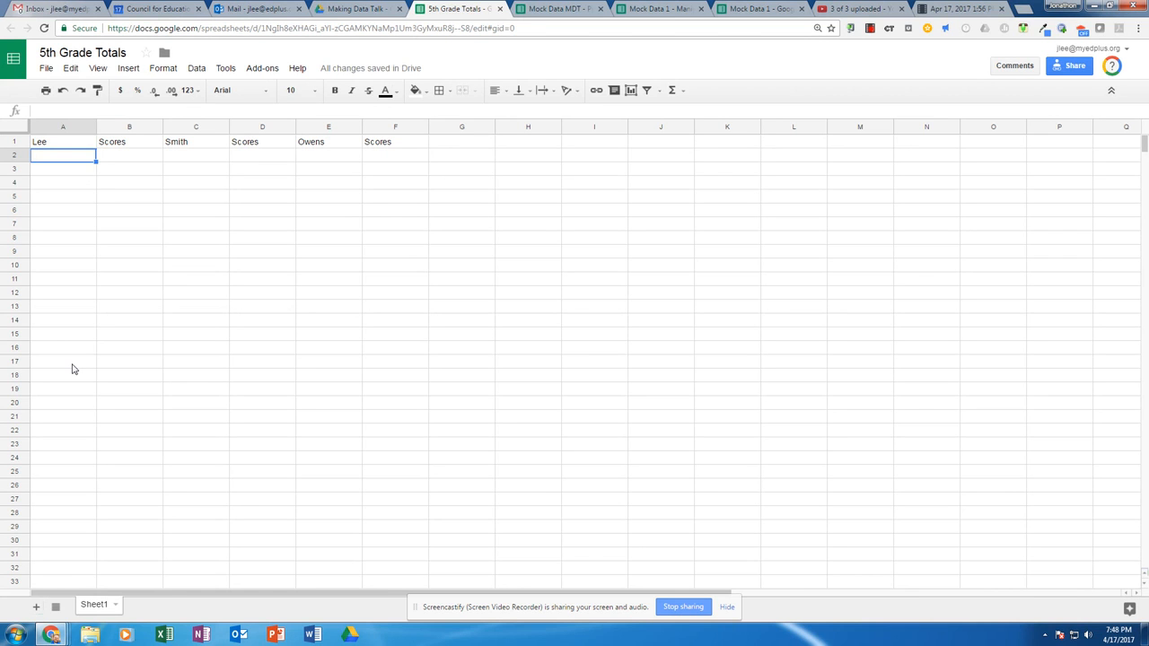
click(63, 90)
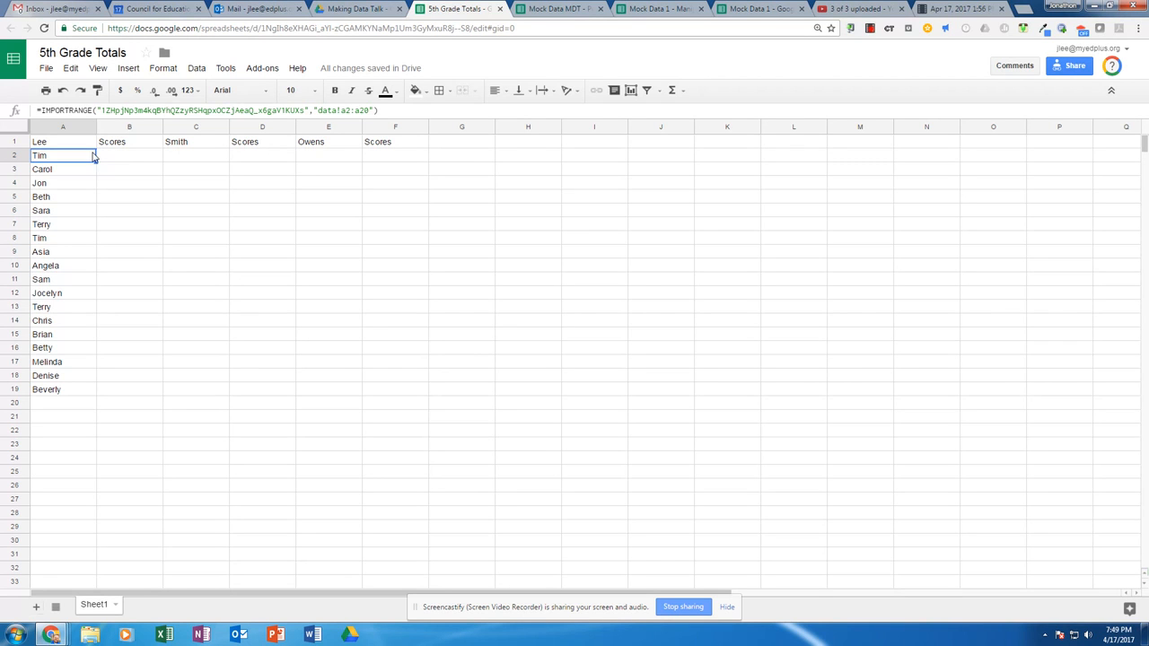
Fill the IMPORTRANGE formula from A2 across into B2.
click(125, 159)
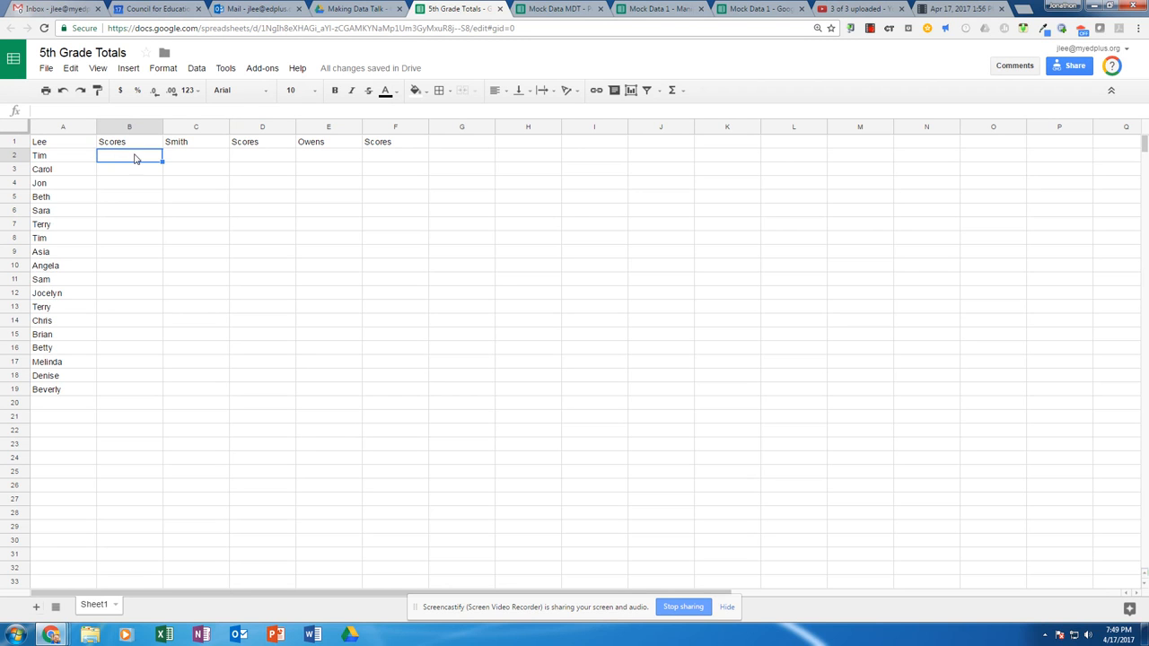
click(79, 158)
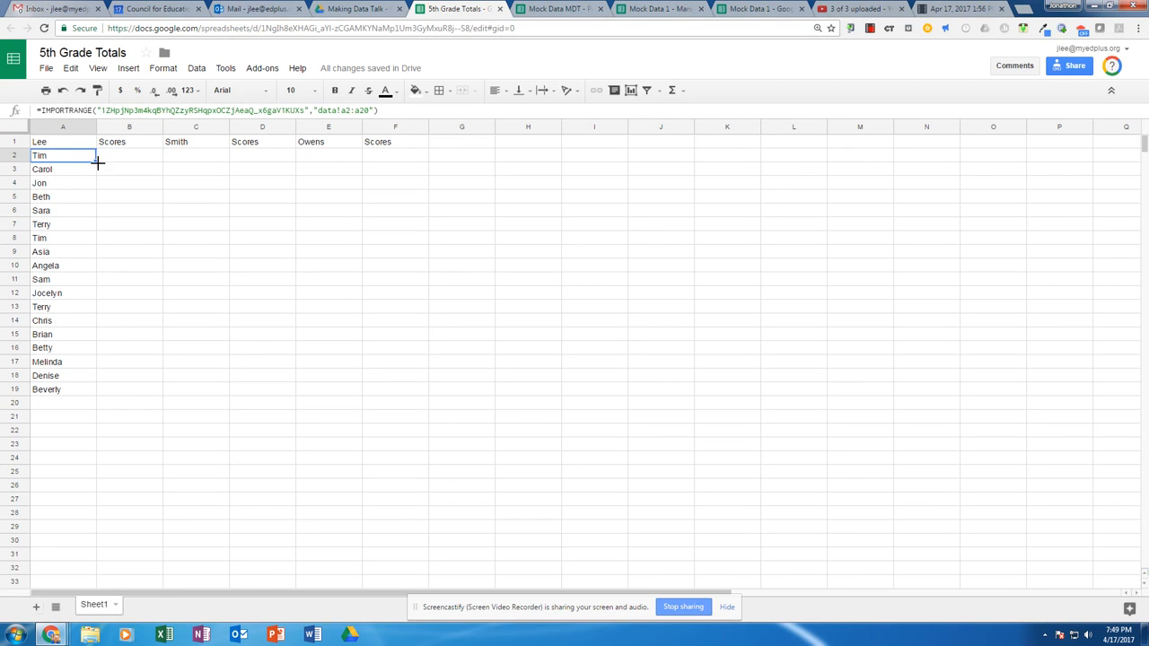
drag(95, 160, 121, 161)
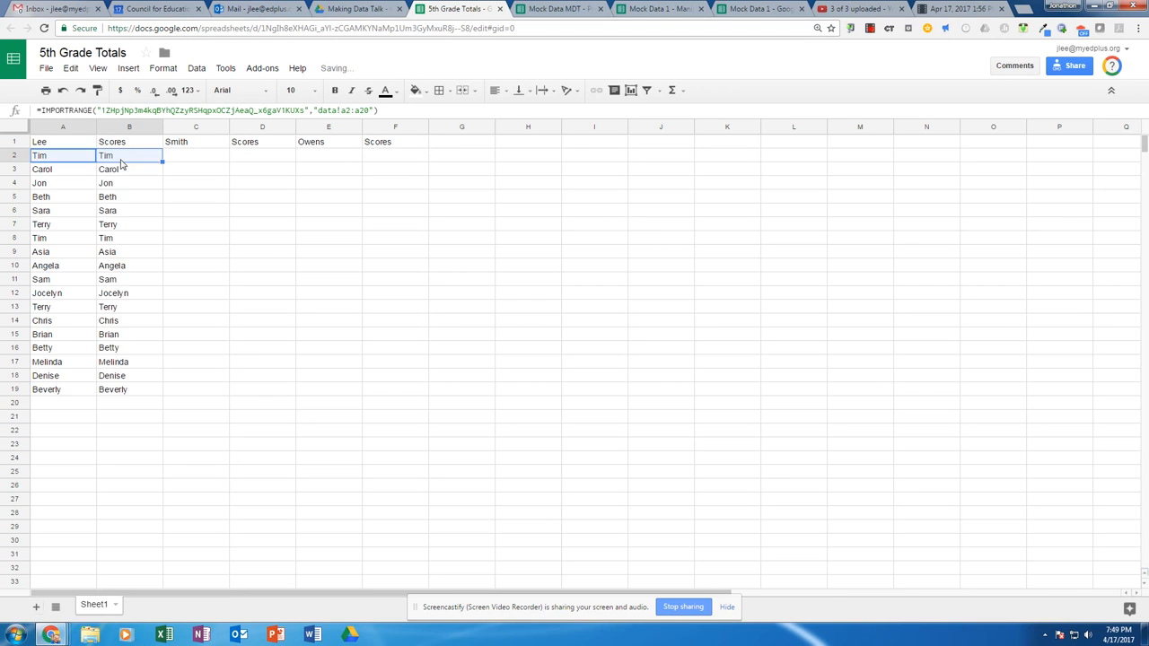
click(126, 161)
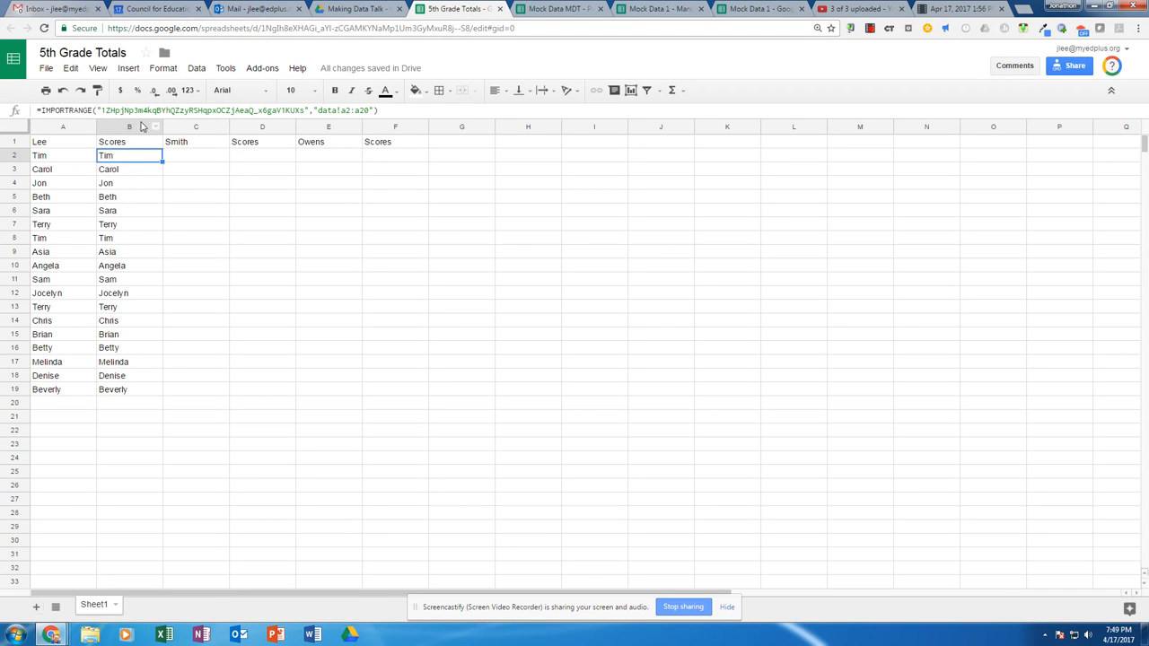
Change the range in B2's IMPORTRANGE formula to "data!b2:b20" to import the first assessment's scores.
click(344, 109)
click(539, 8)
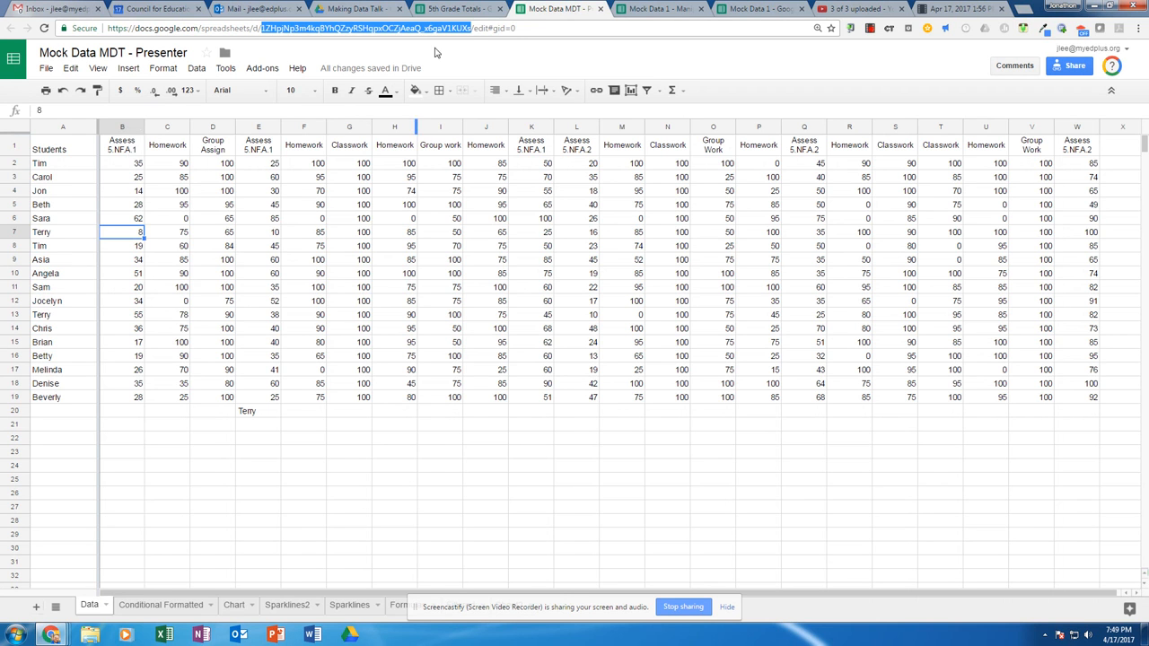
click(439, 7)
key(BackSpace)
text(b2:a20"))
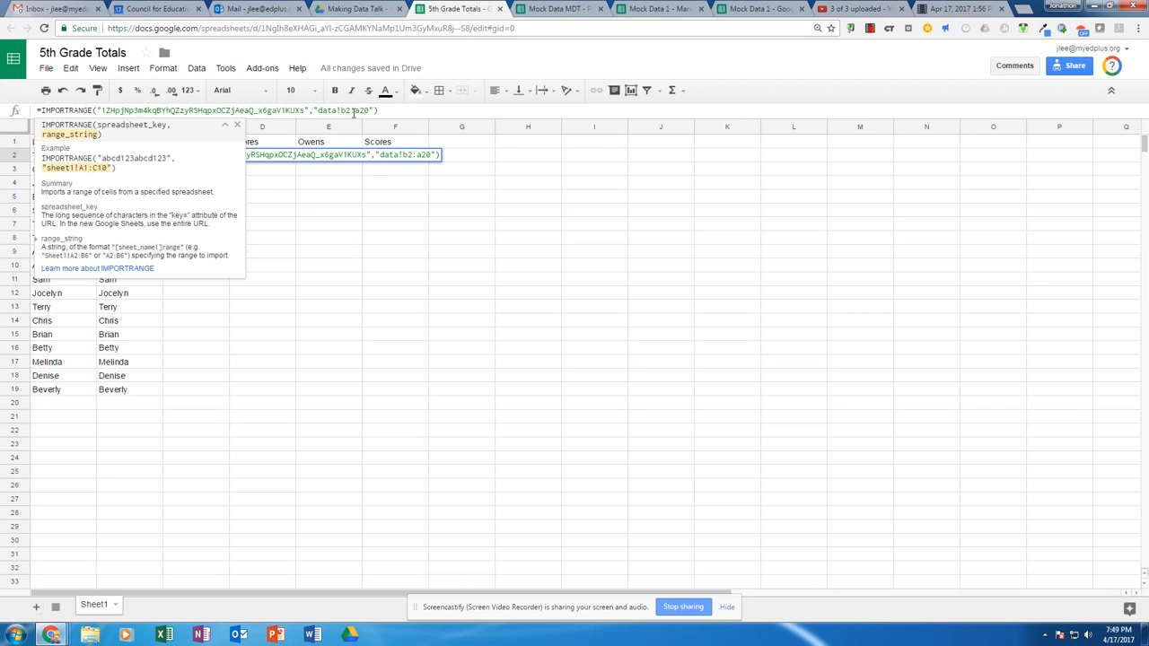
click(364, 110)
key(BackSpace)
text(b)
key(Return)
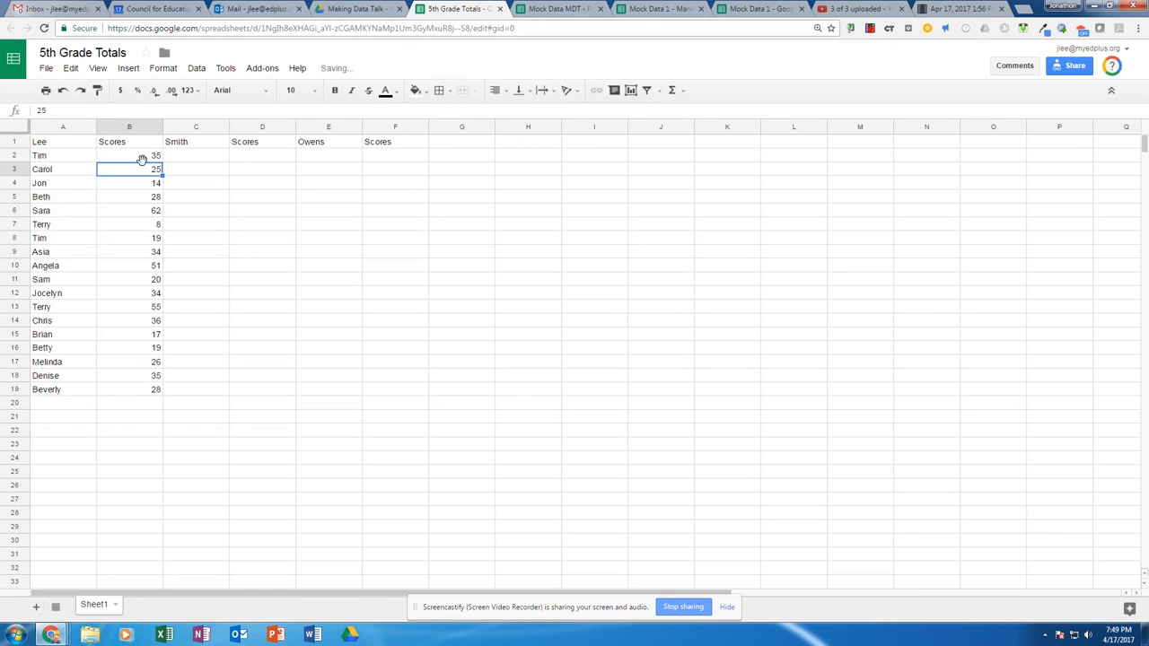
Start an IMPORTRANGE formula in C2 and copy the spreadsheet key from the Mock Data 1 - Manipulation file's URL.
click(203, 160)
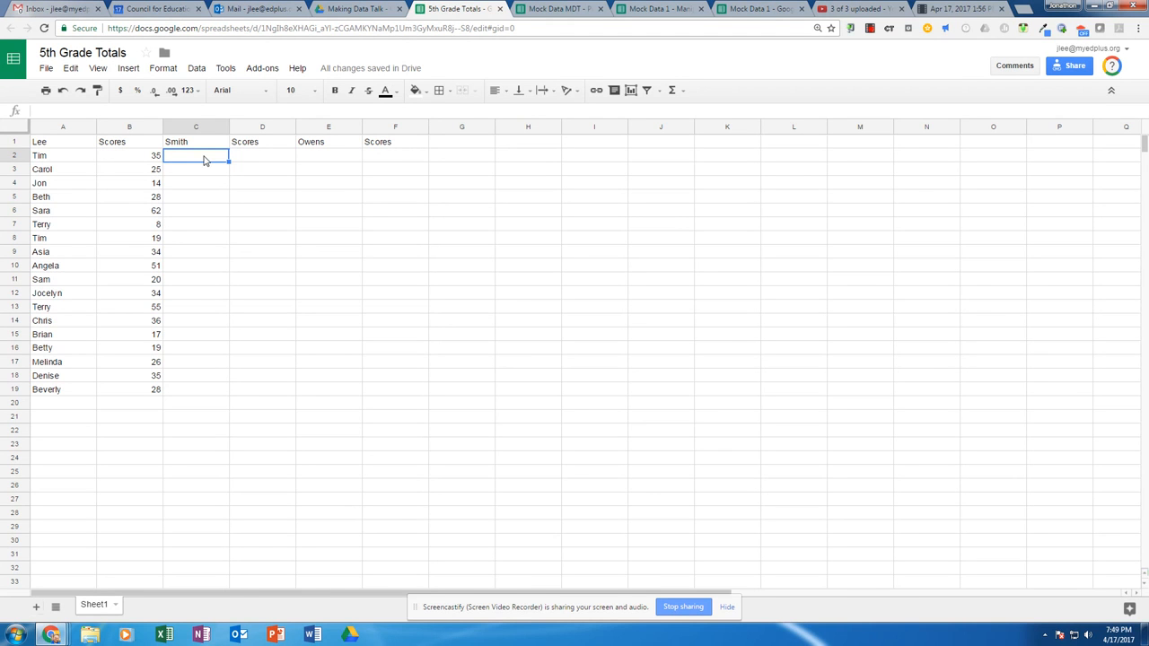
text(=impo)
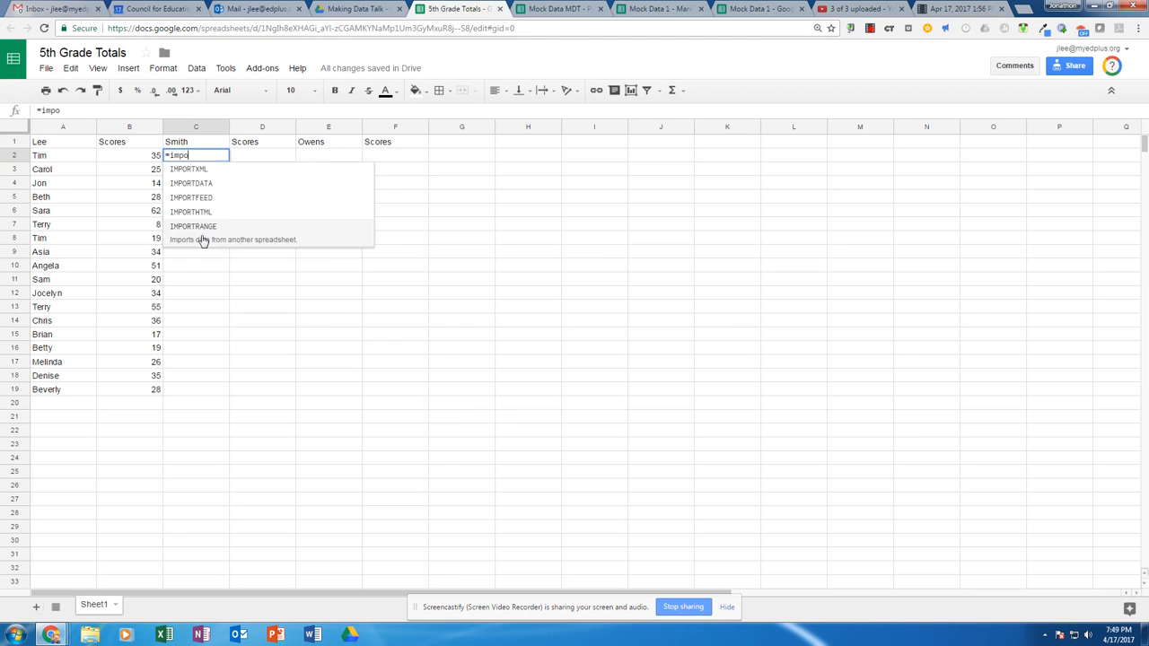
click(203, 236)
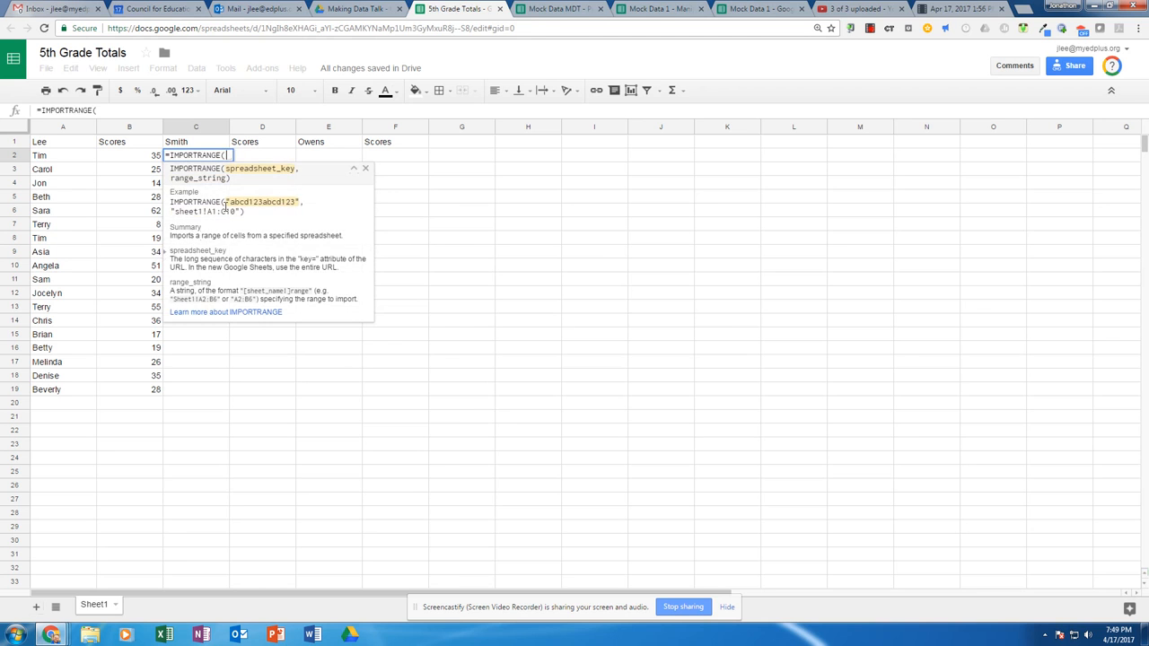
click(658, 8)
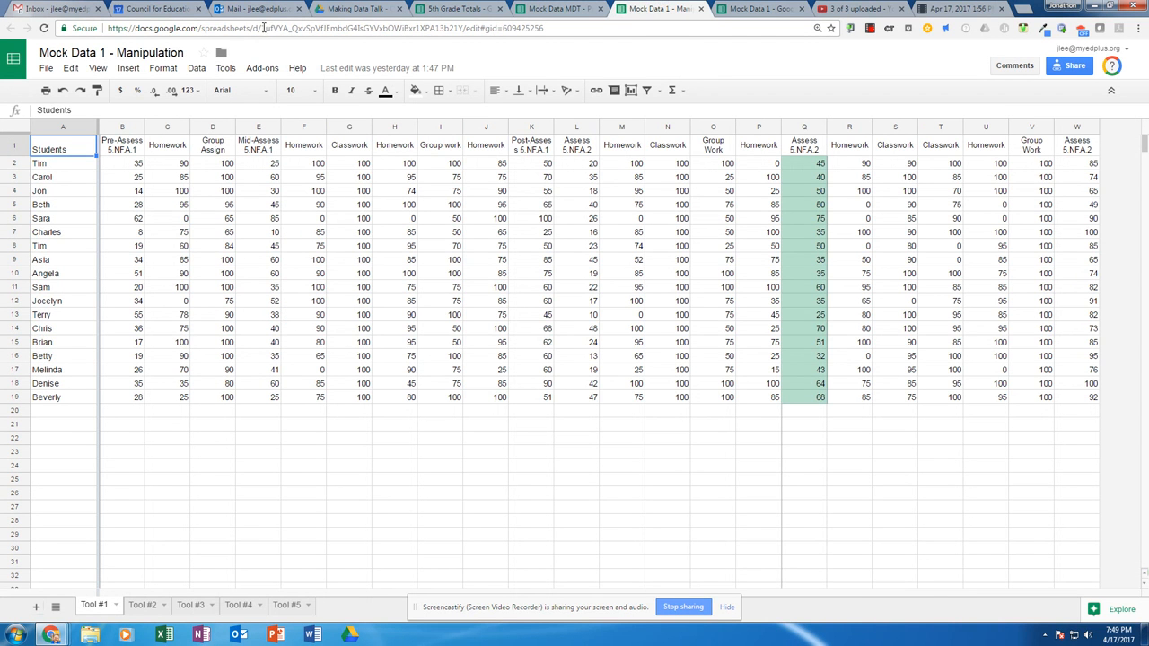
drag(261, 28, 463, 28)
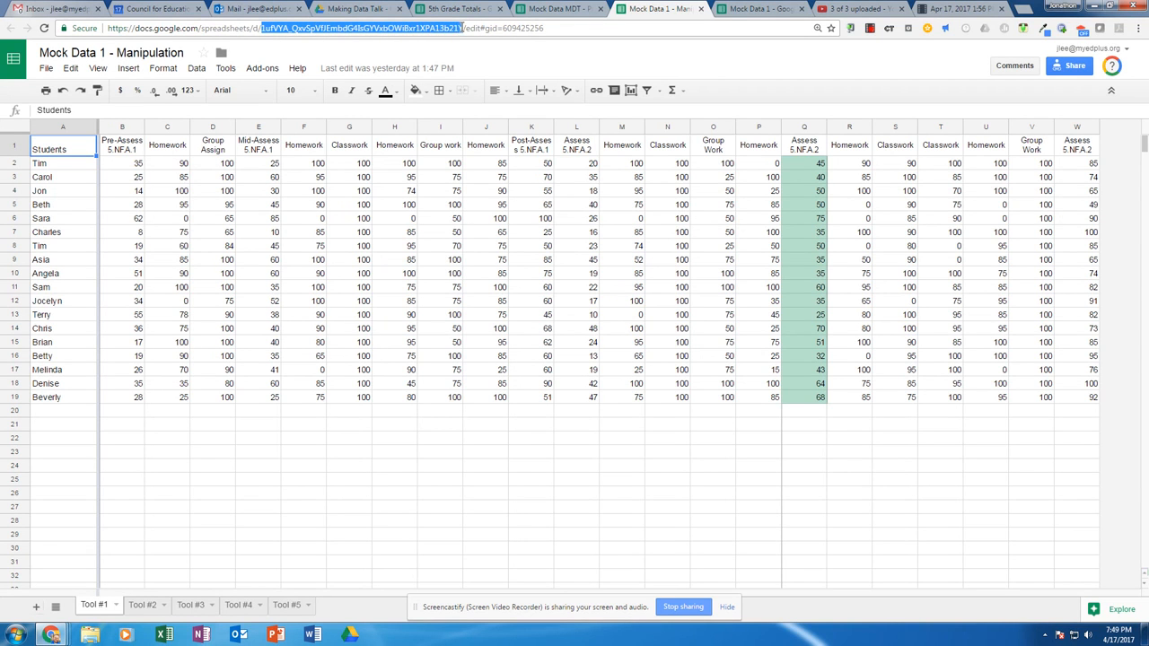
right_click(451, 31)
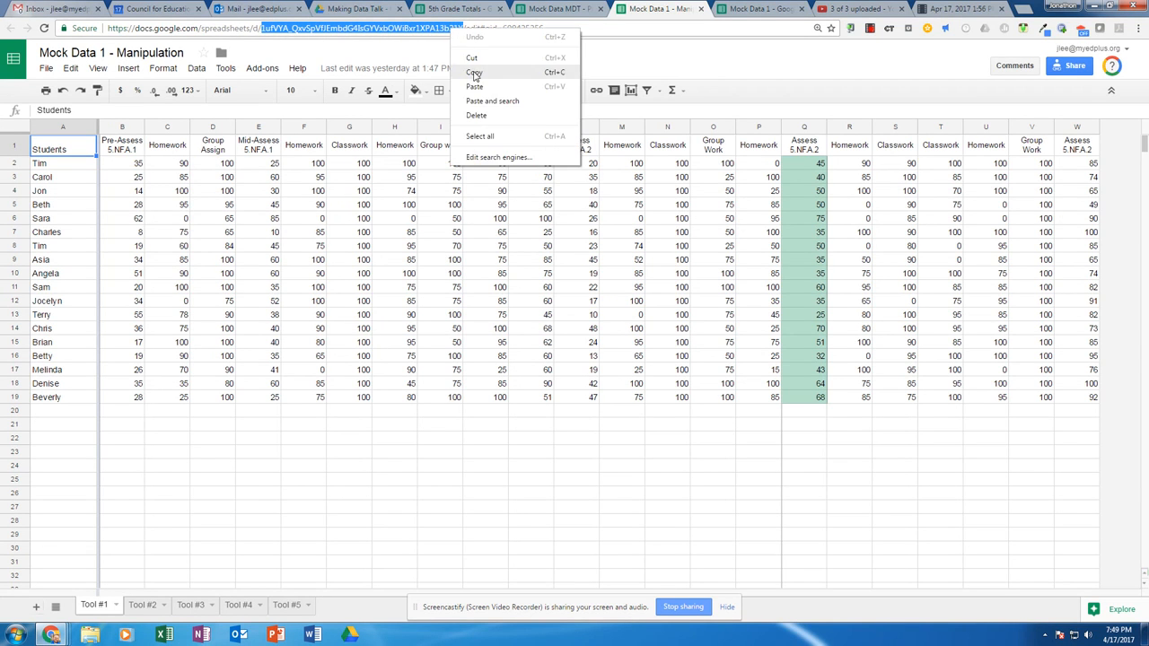
click(474, 72)
Paste the copied spreadsheet key in quotation marks as the first argument of C2's IMPORTRANGE formula, followed by a comma.
click(453, 9)
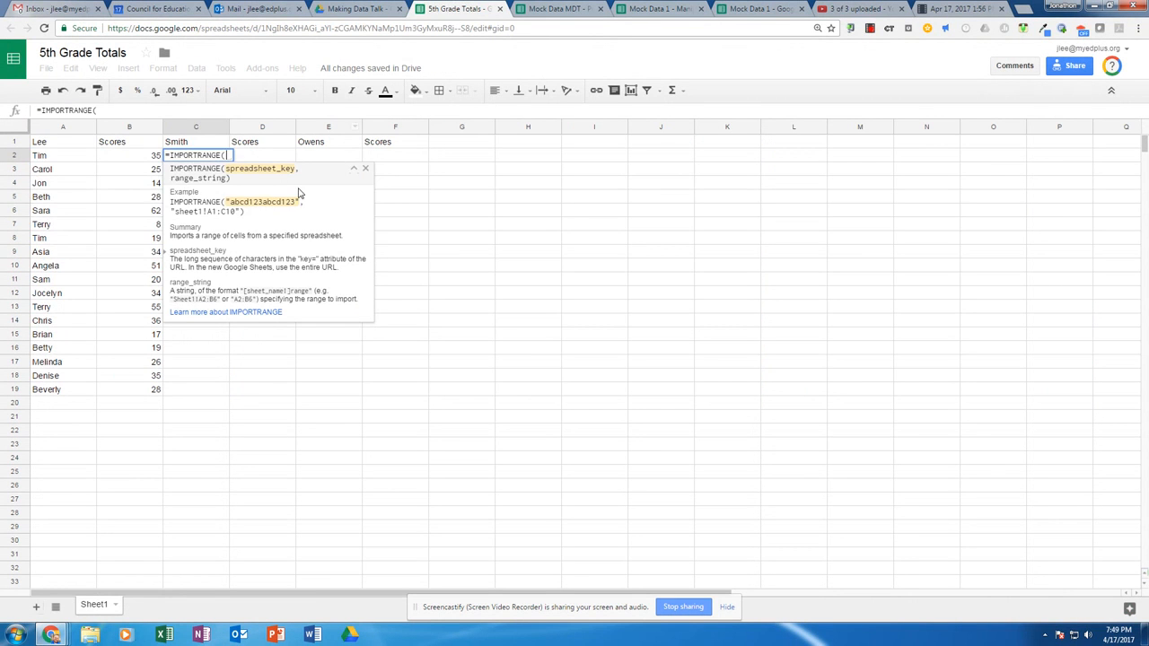
click(118, 111)
text(")
right_click(117, 112)
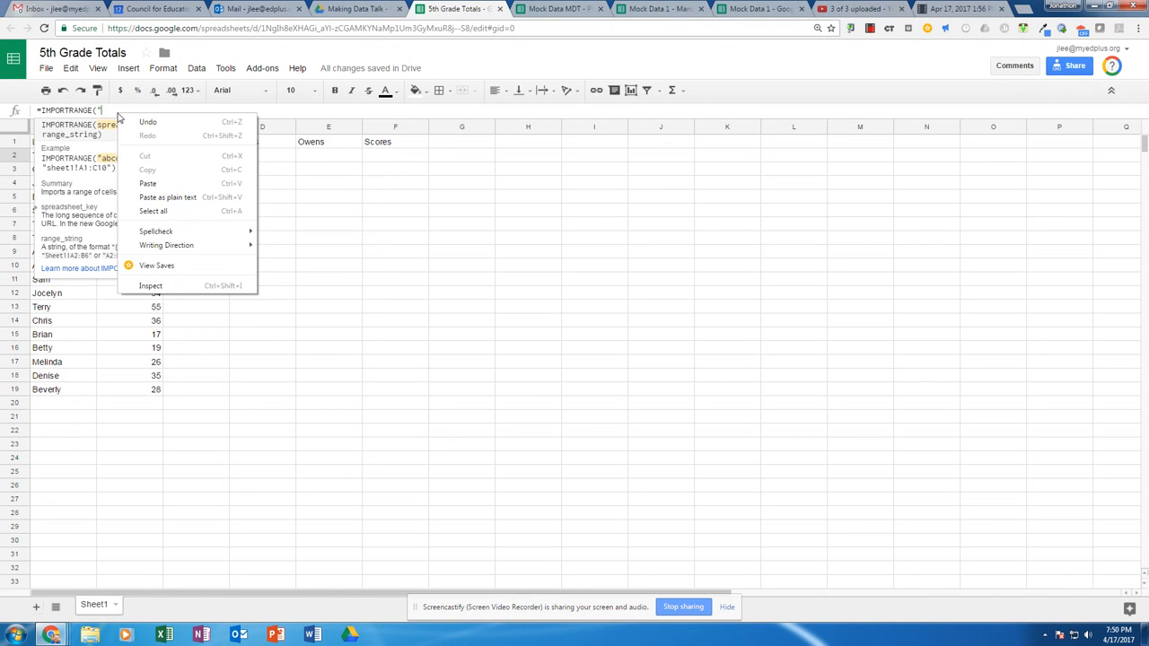
click(154, 185)
text(",)
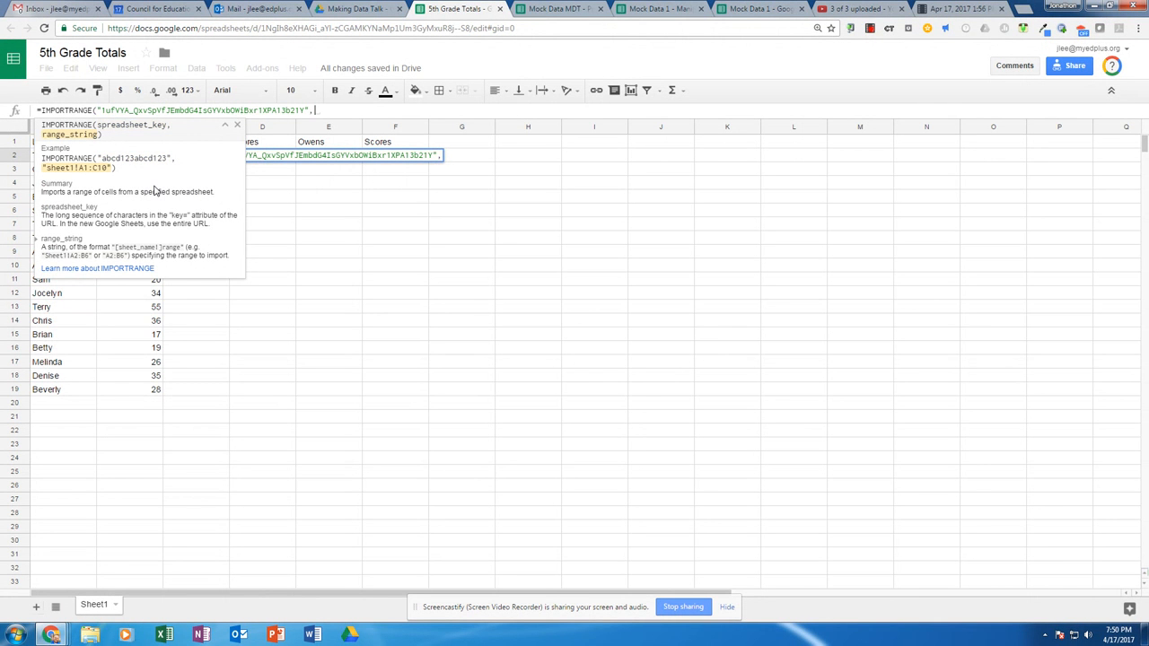
Complete C2's IMPORTRANGE formula with the range "tool #1!a2:a20", checking the source file for its sheet name and rows.
text("data)
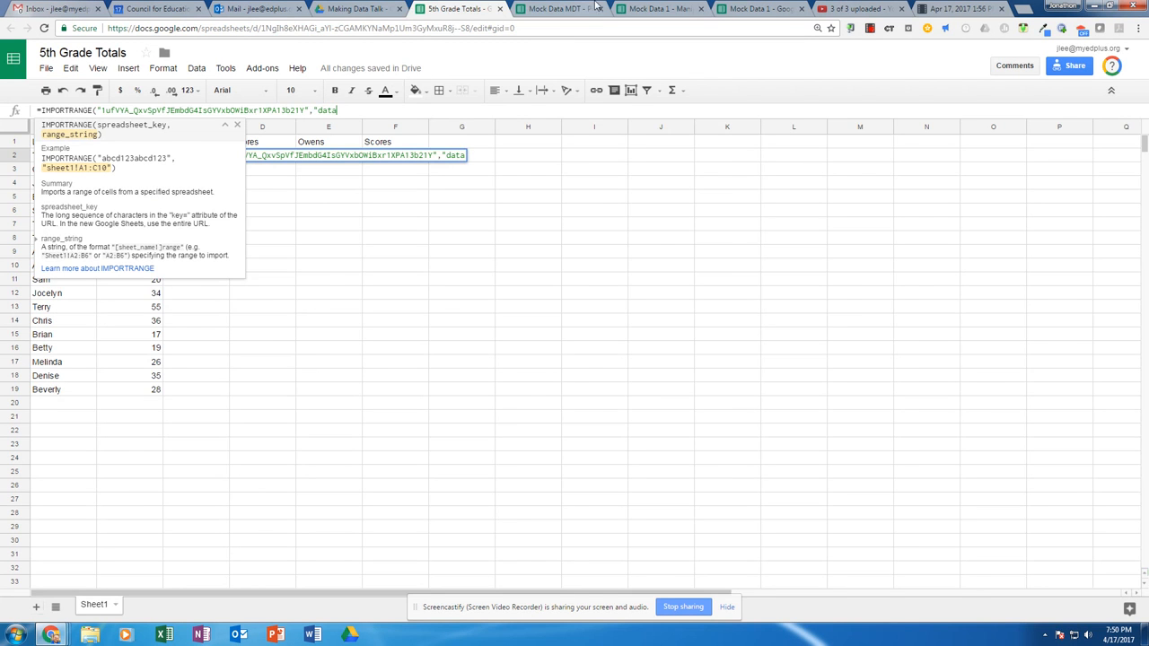
click(646, 8)
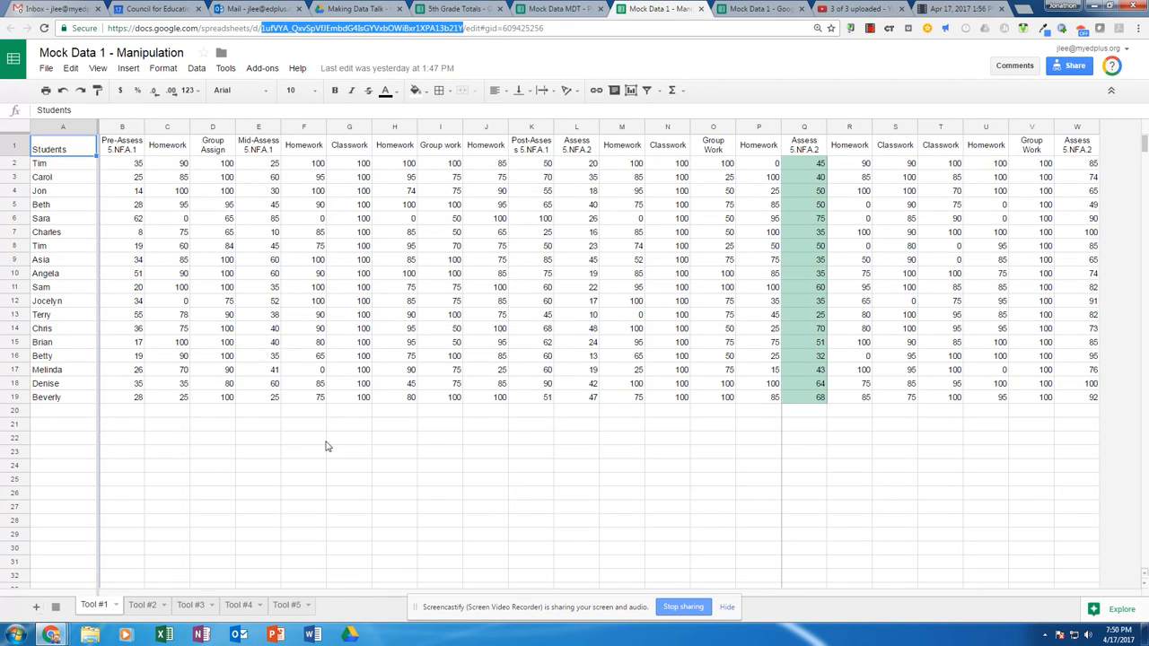
click(440, 8)
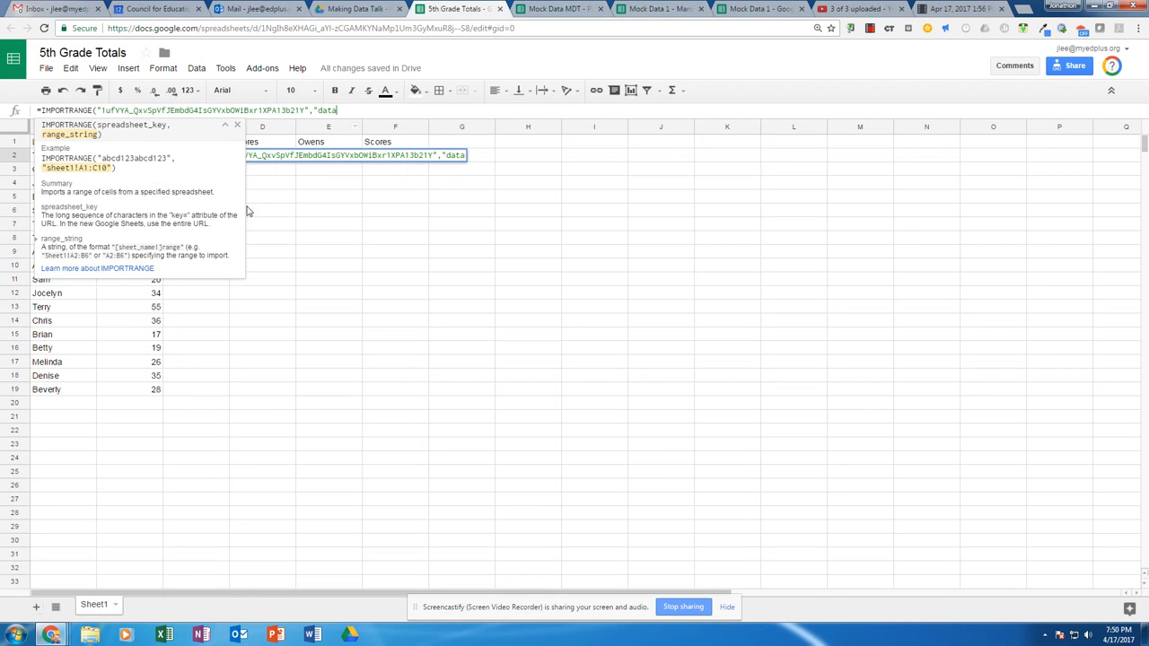
key(BackSpace)
key(BackSpace)
key(BackSpace)
key(BackSpace)
text(tool #1!)
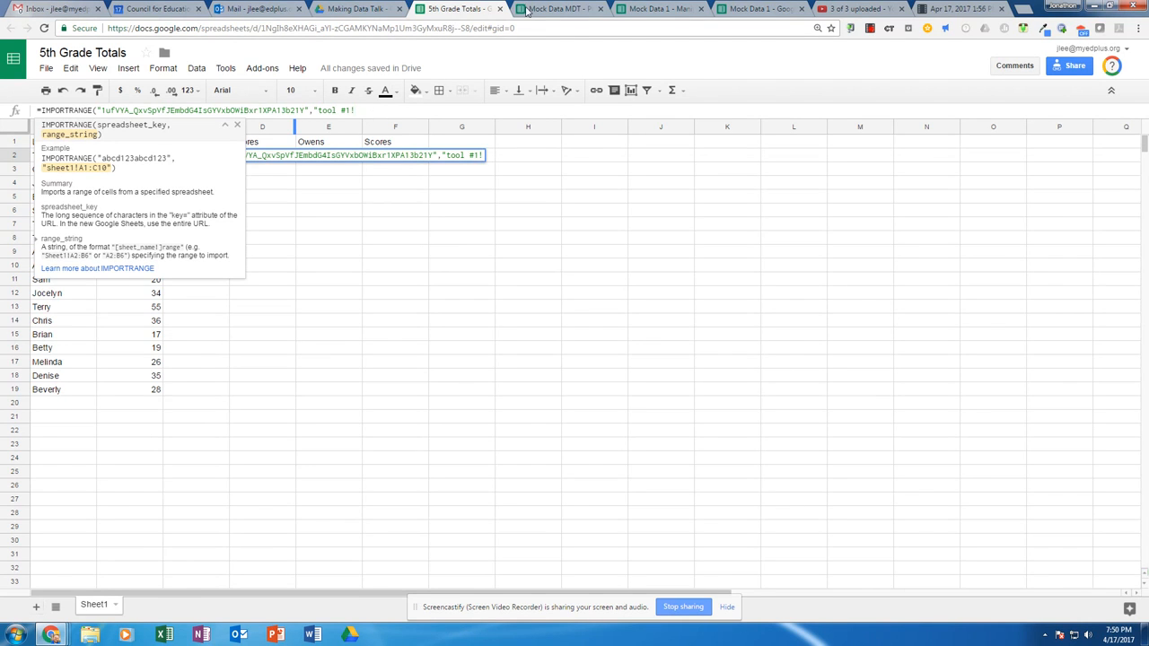
click(646, 7)
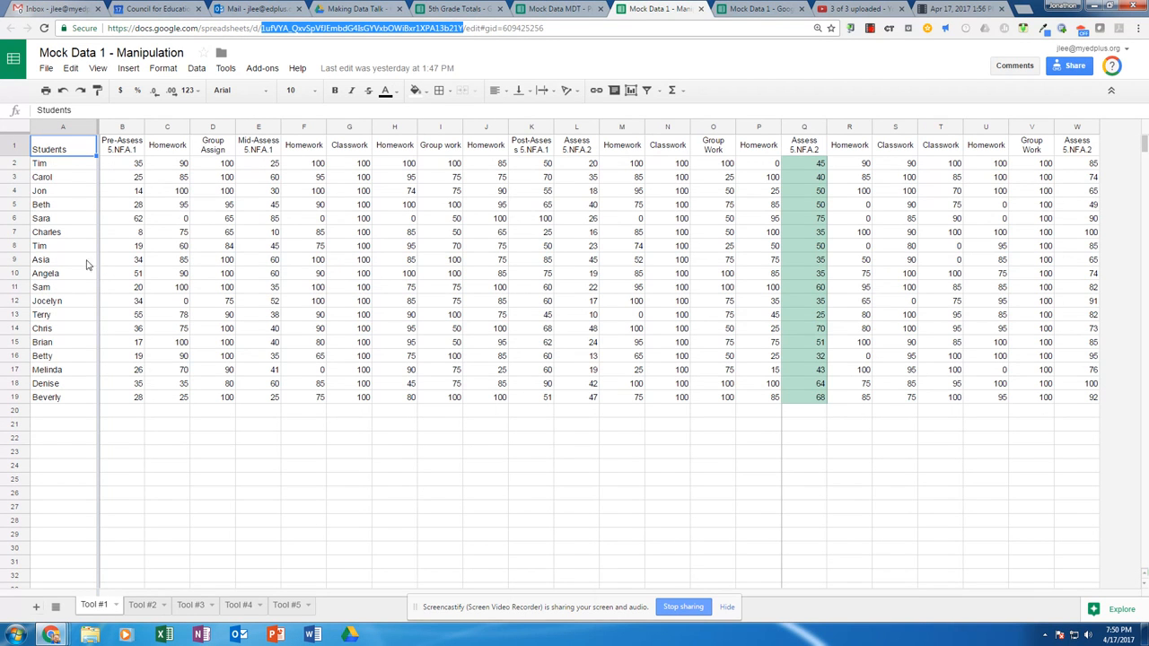
click(449, 8)
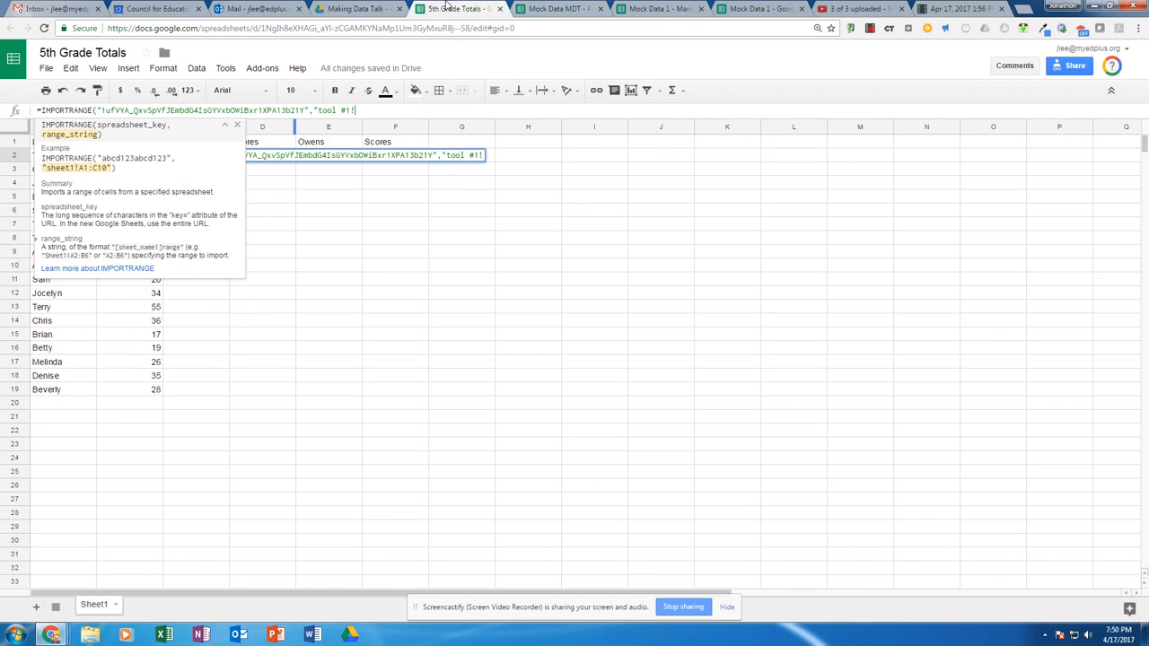
text(a2:a20")
key(Return)
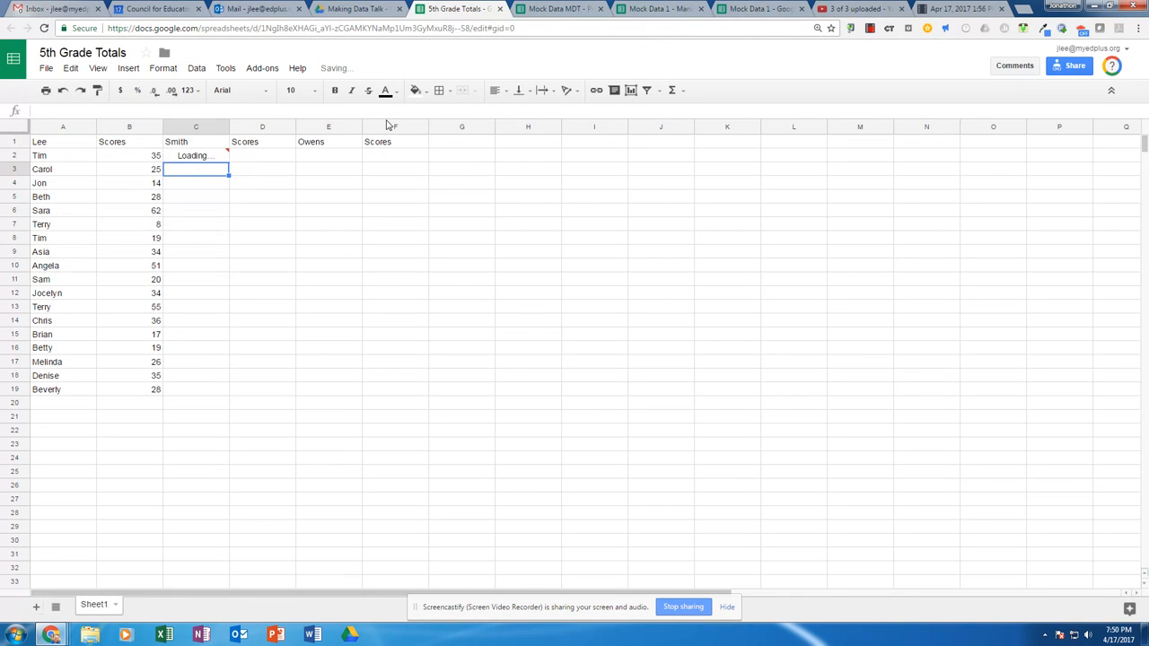
Fill the IMPORTRANGE formula from C2 across into D2.
click(200, 157)
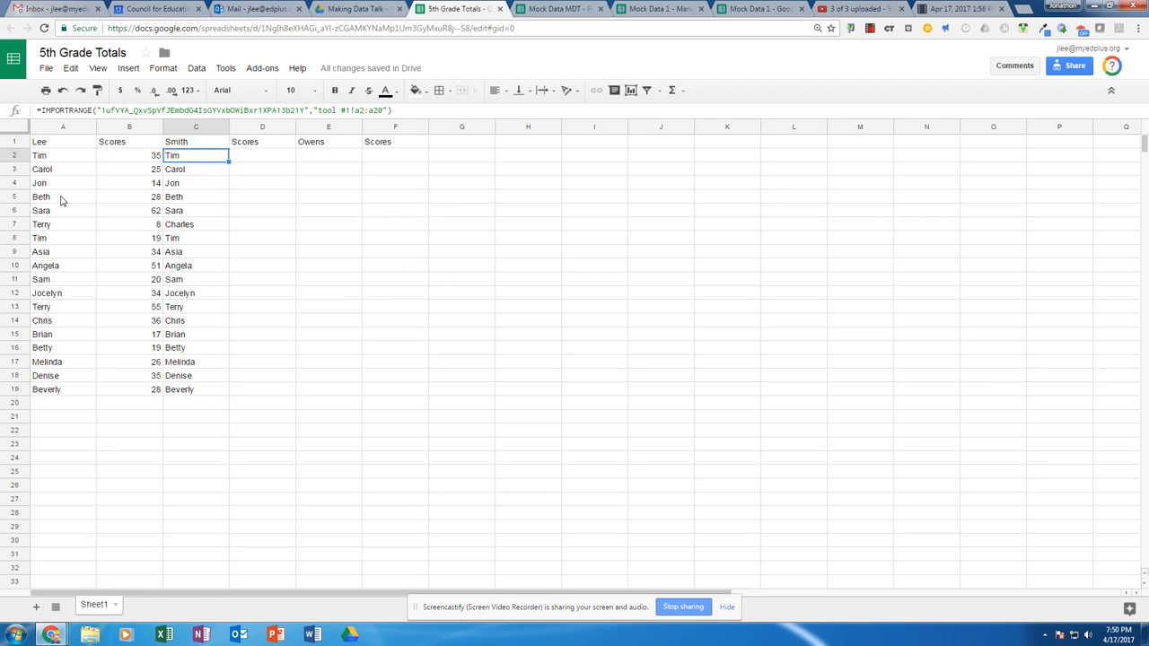
click(241, 157)
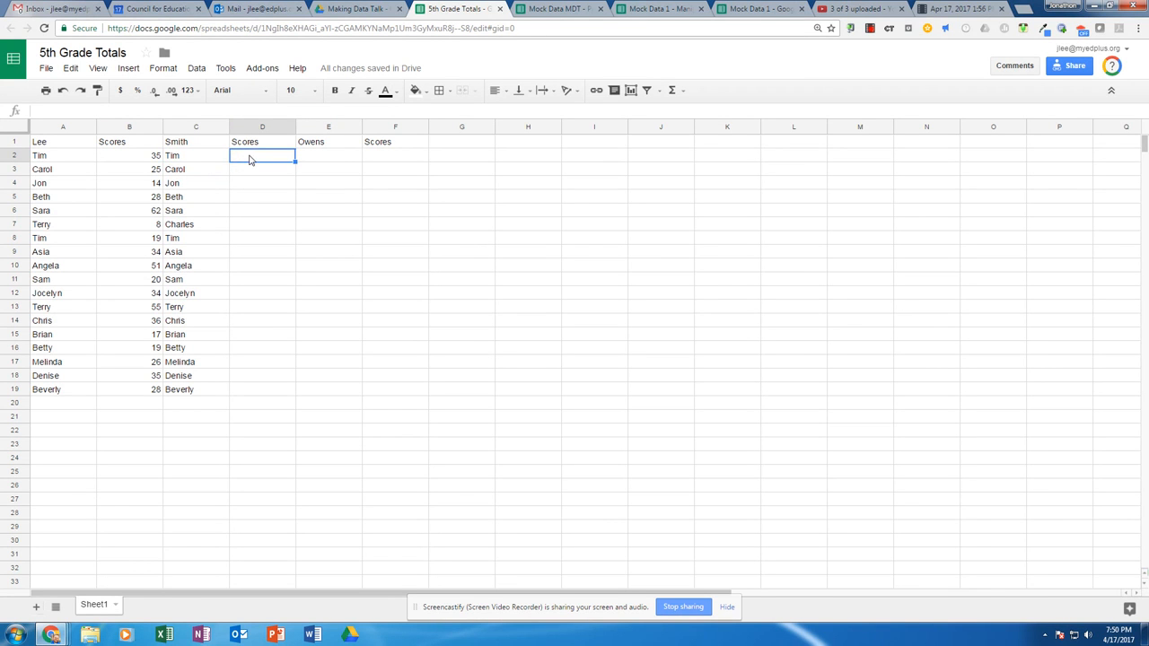
click(199, 158)
drag(227, 159, 269, 164)
Change the range in D2's IMPORTRANGE formula to "tool #1!b2:b20" to import the scores.
click(267, 163)
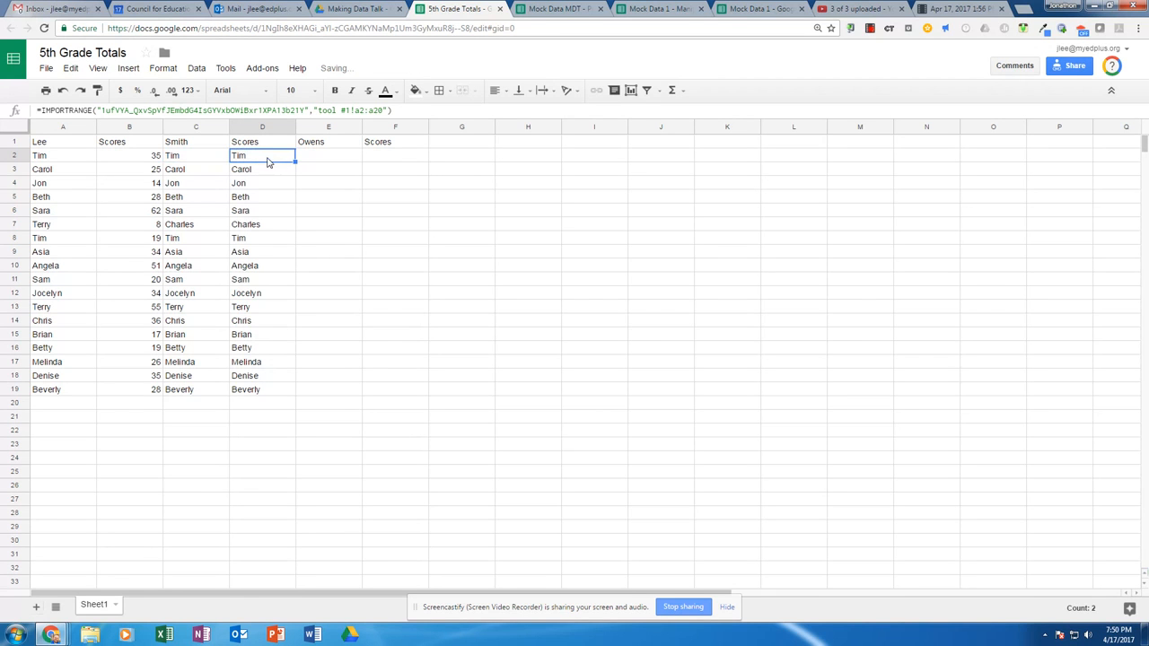
click(360, 109)
key(BackSpace)
text(b)
click(373, 109)
key(BackSpace)
text(b)
key(Return)
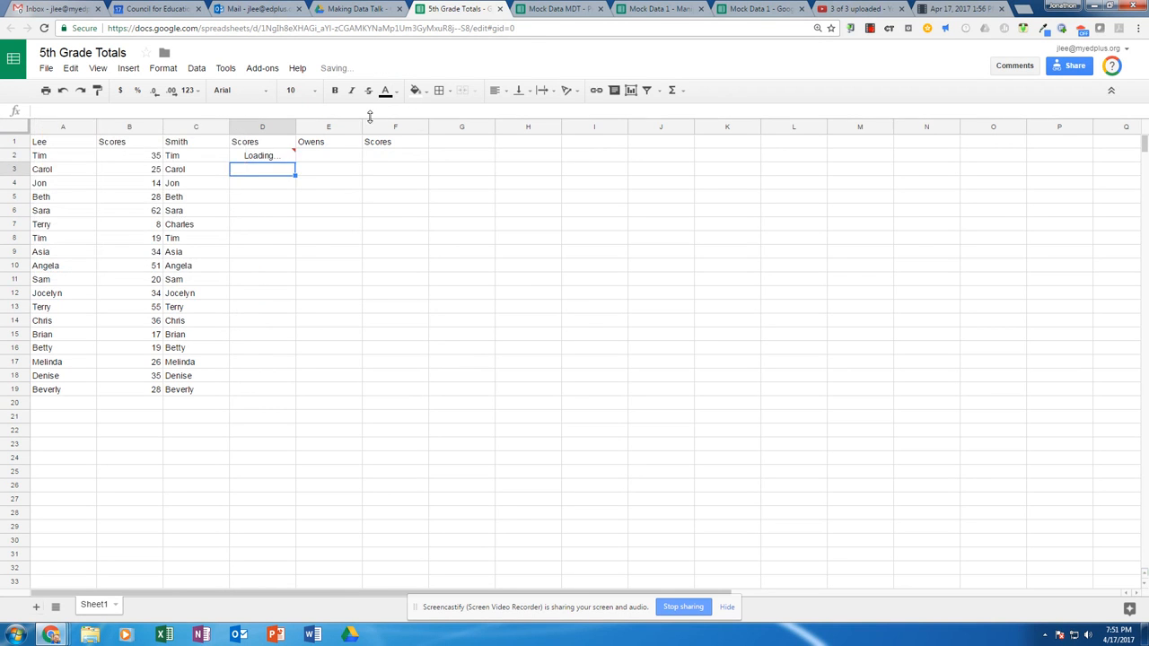
Start an IMPORTRANGE formula in E2 and copy the spreadsheet key from the Mock Data 1 file's URL.
click(337, 159)
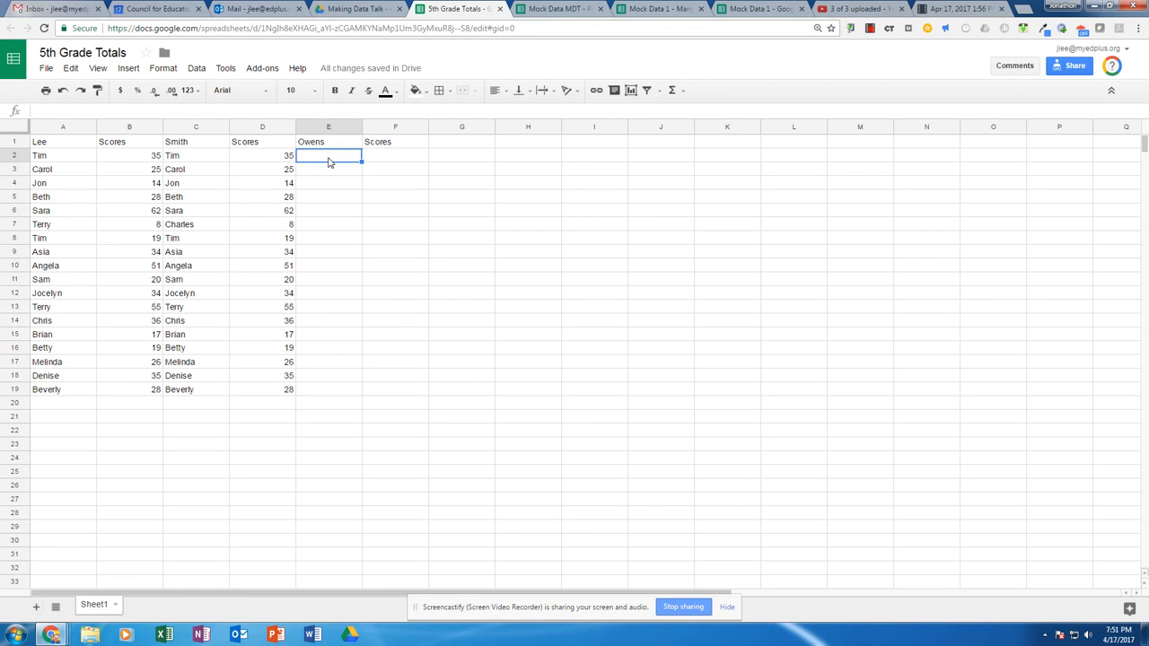
text(=import)
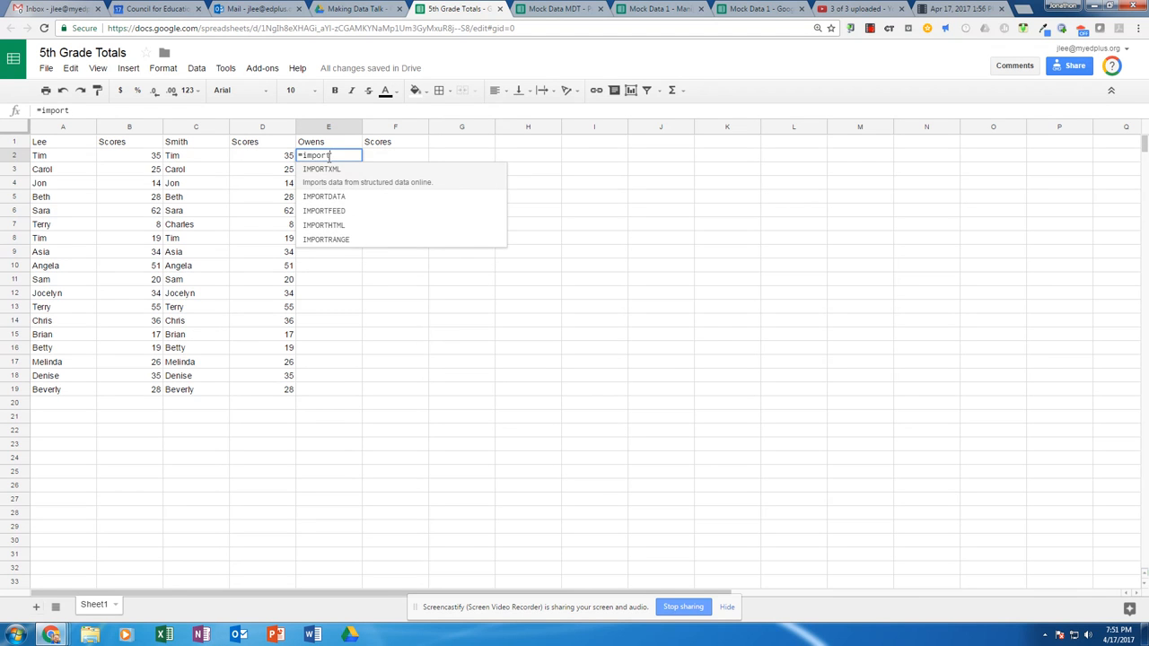
click(330, 235)
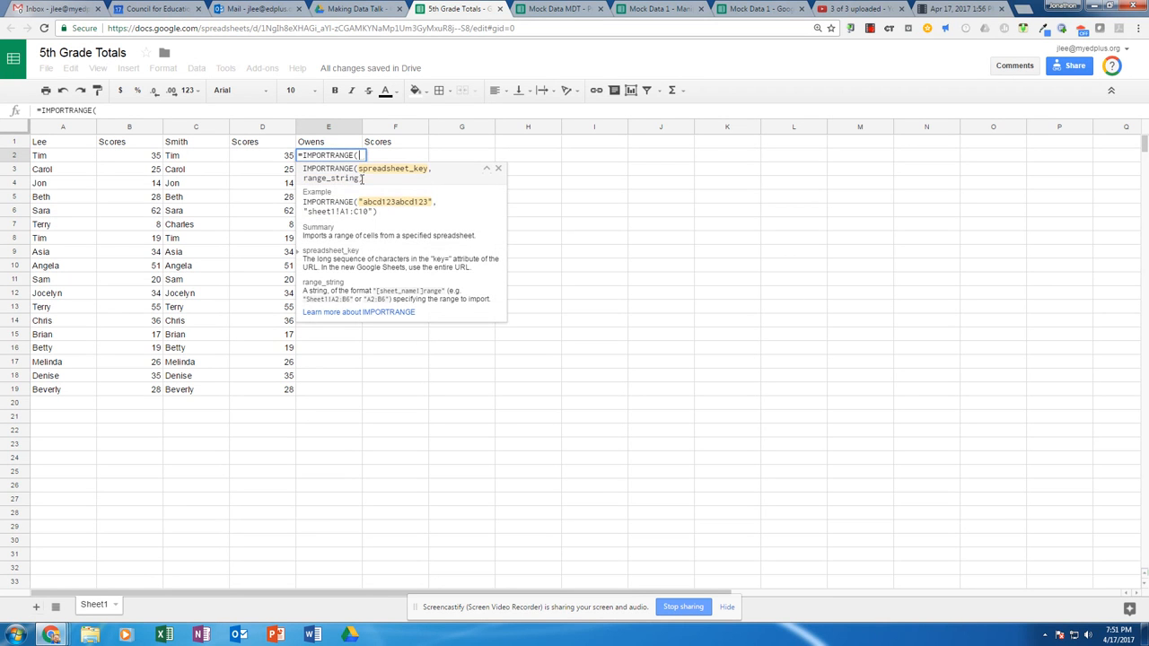
click(745, 8)
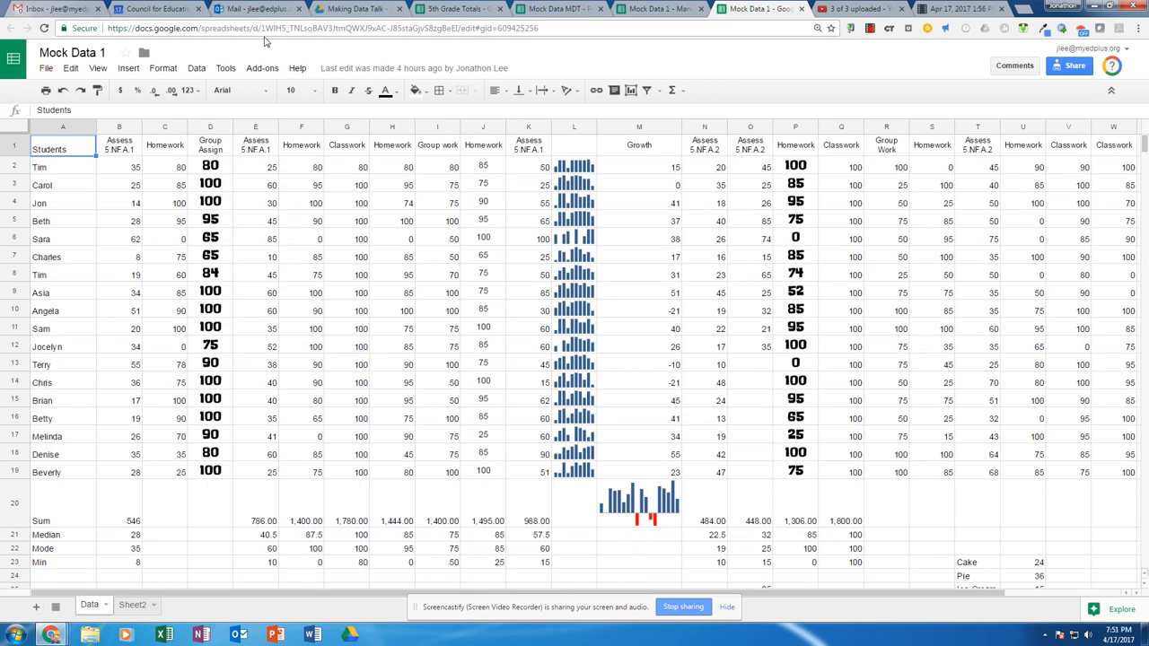
drag(261, 28, 454, 28)
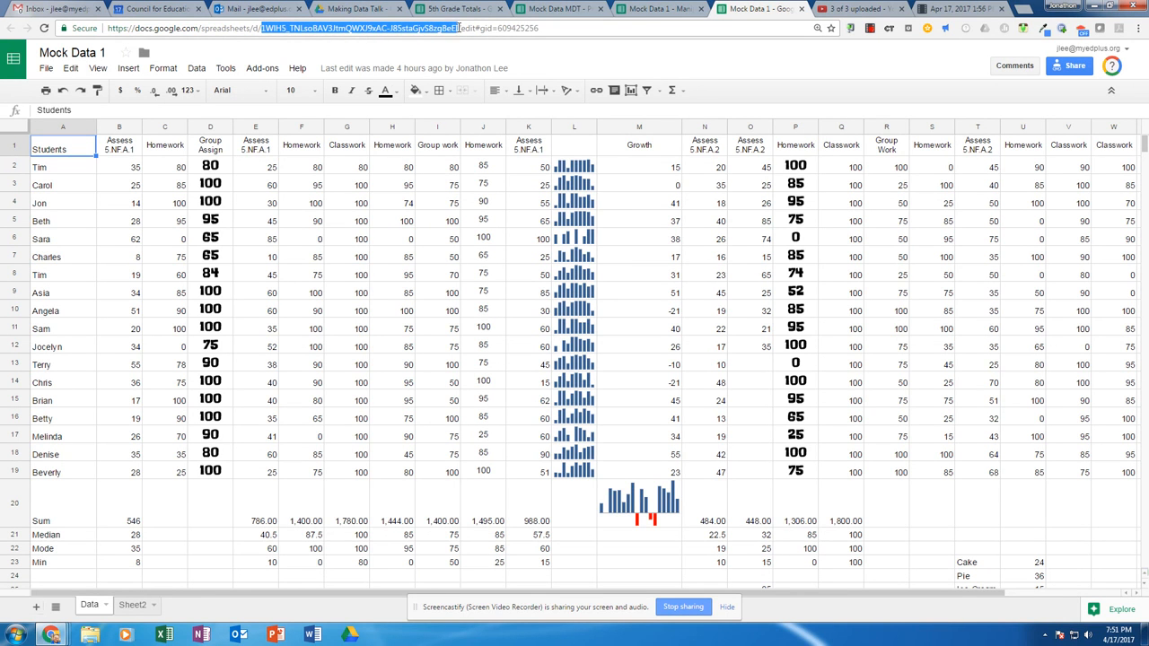
right_click(437, 31)
click(460, 72)
Paste the copied spreadsheet key in quotation marks as the first argument of E2's IMPORTRANGE formula, followed by a comma.
click(453, 8)
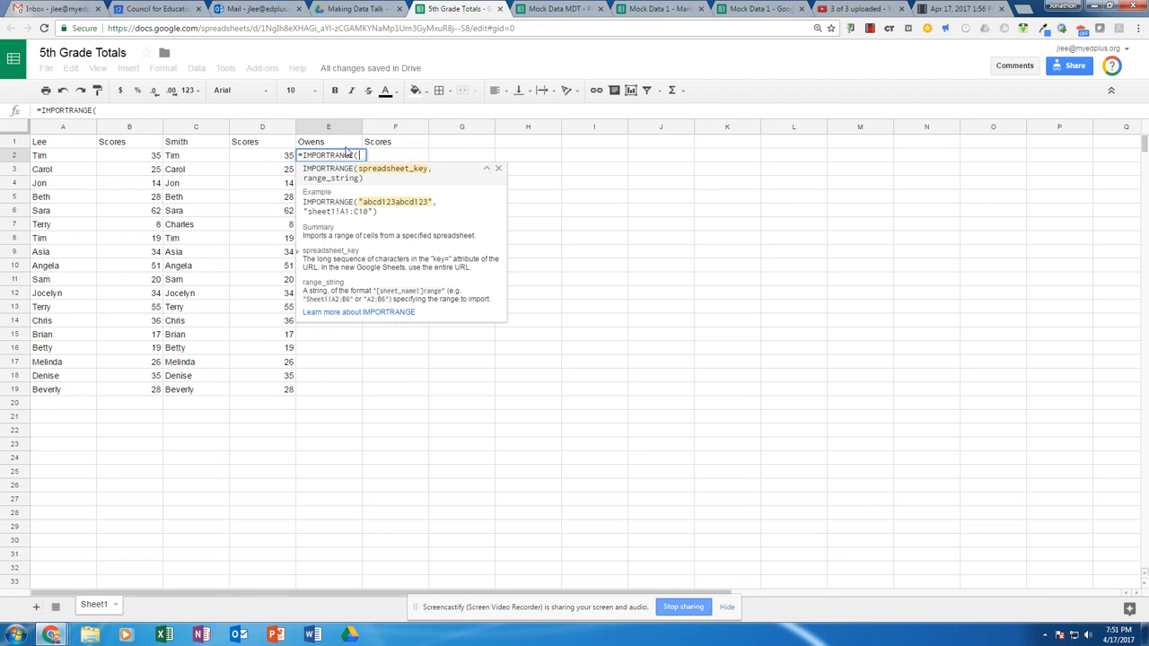
click(128, 111)
text(")
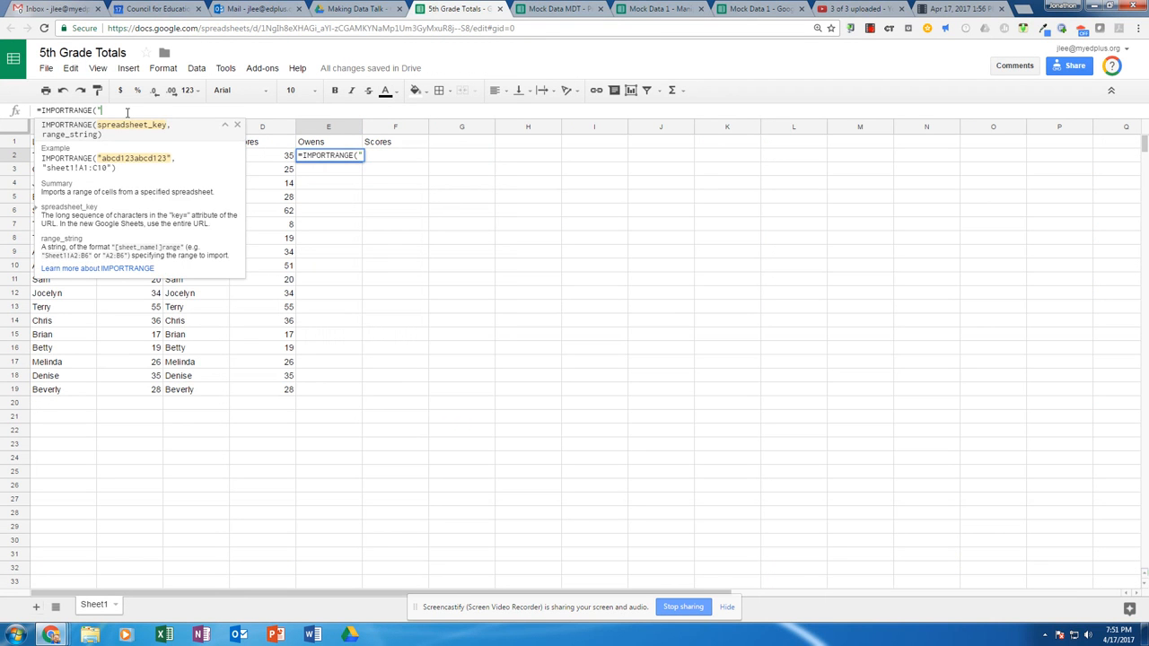
right_click(129, 111)
click(160, 185)
text(",)
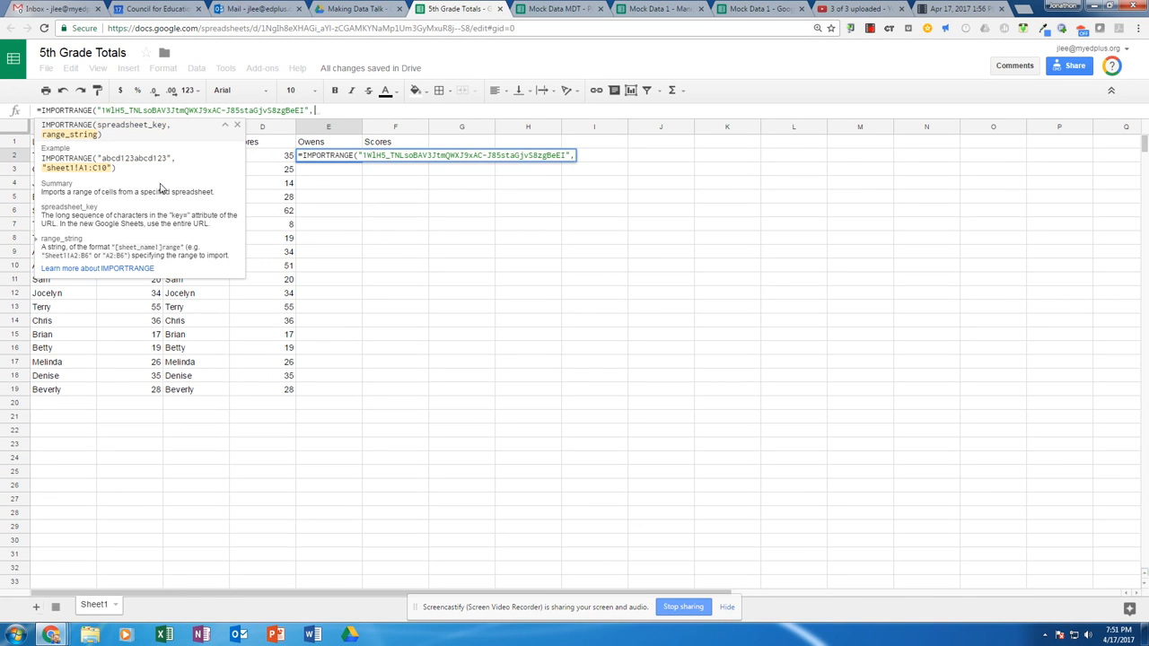
Complete E2's IMPORTRANGE formula with the range "data!a2:a20", checking the Mock Data 1 file for its sheet name.
text(")
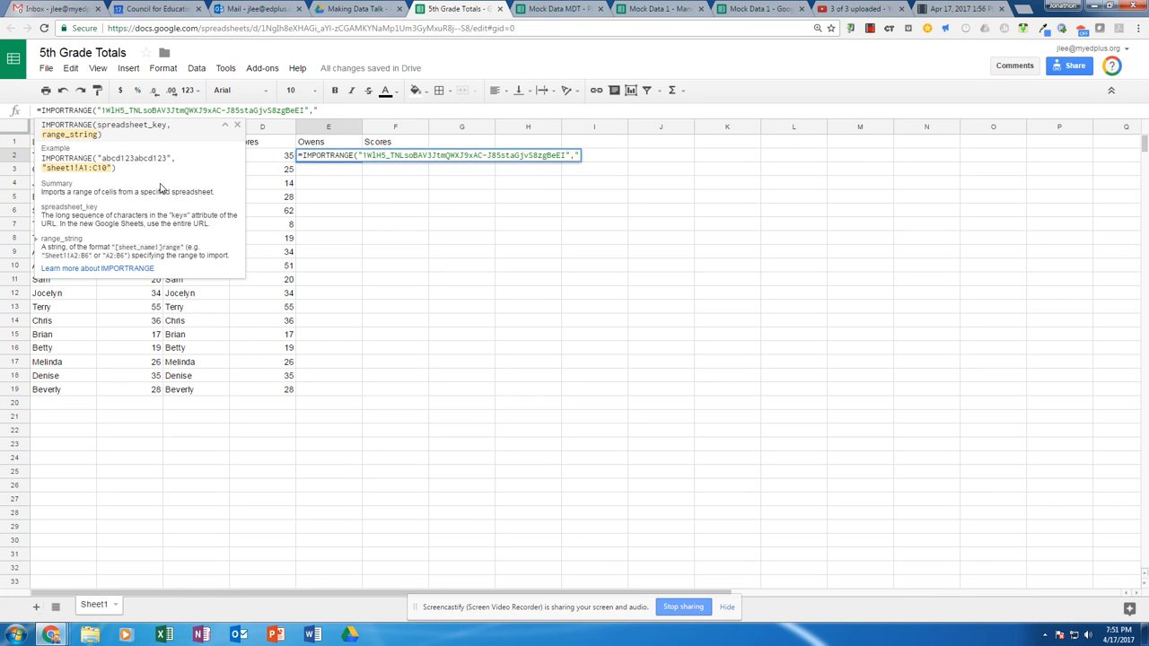
click(723, 9)
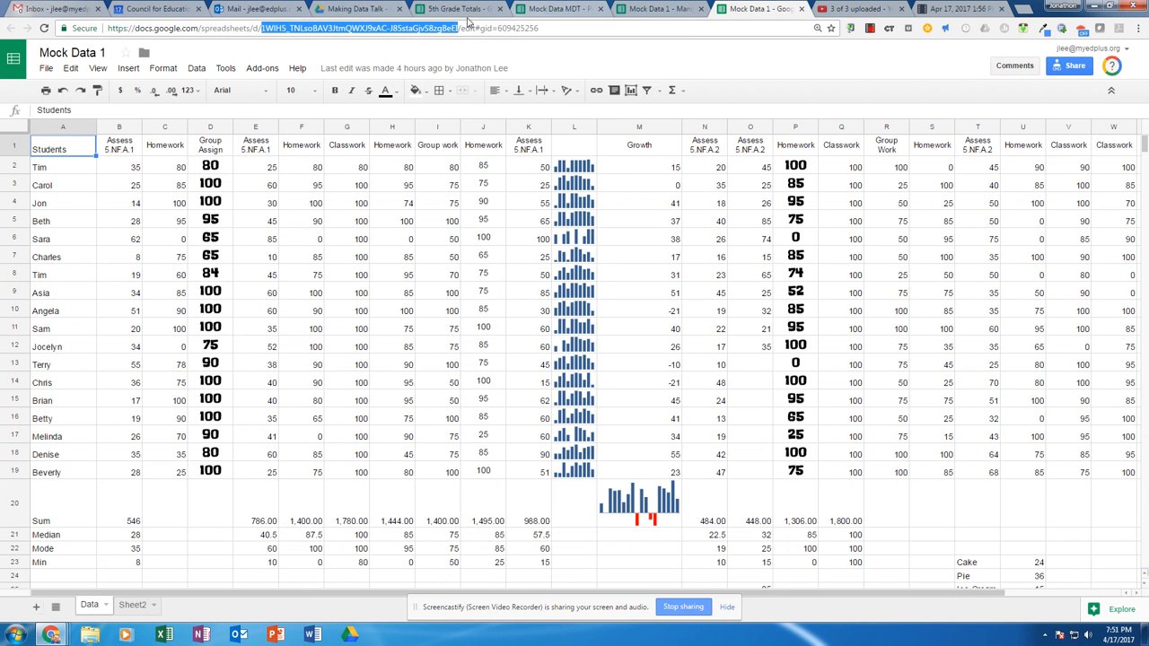
click(440, 8)
text(data!)
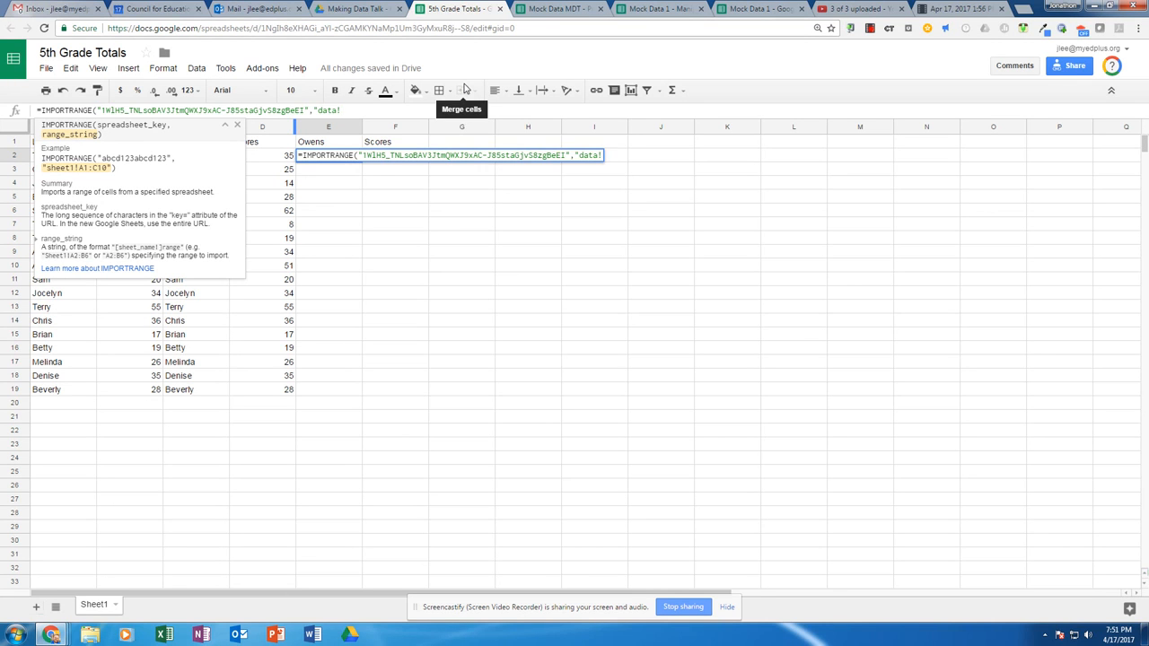
text(a2:b19)
key(Return)
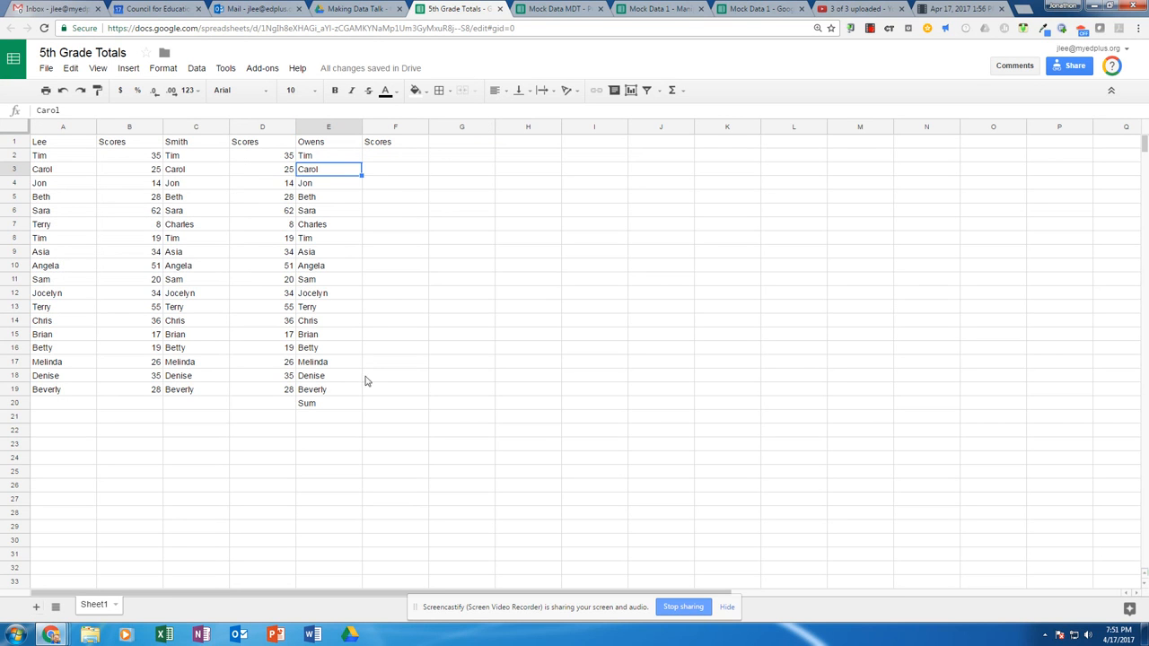
Fill the IMPORTRANGE formula from E2 across into F2.
click(376, 158)
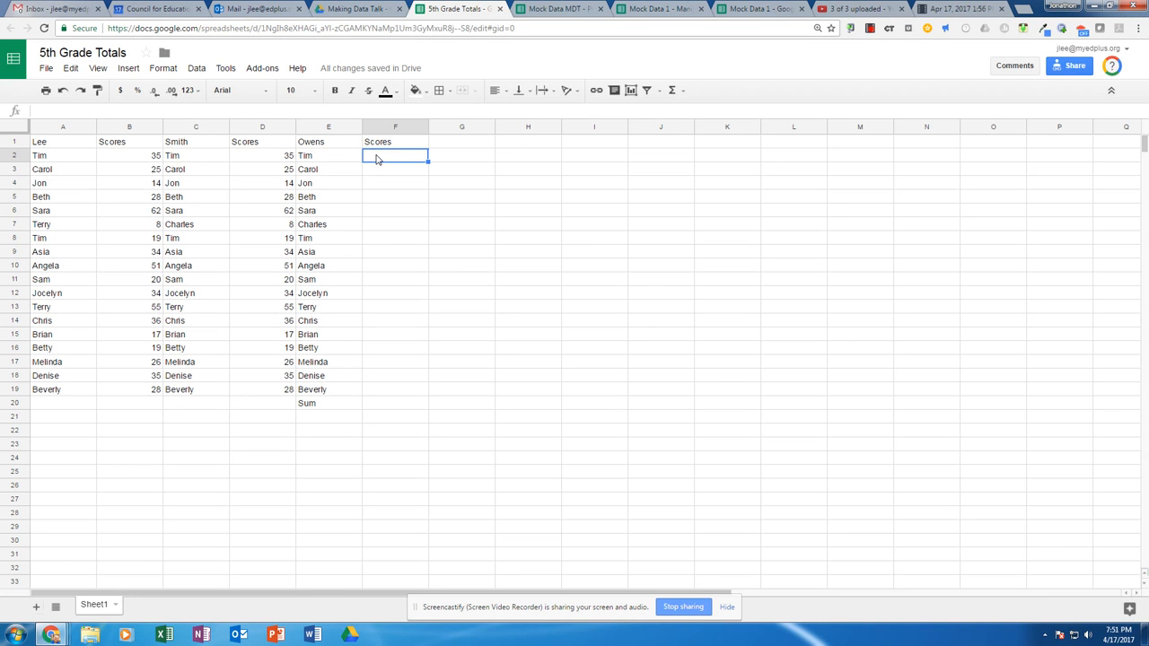
click(326, 164)
drag(362, 160, 392, 161)
Change the range in F2's IMPORTRANGE formula to "data!b2:b20" so column F imports the scores.
click(394, 162)
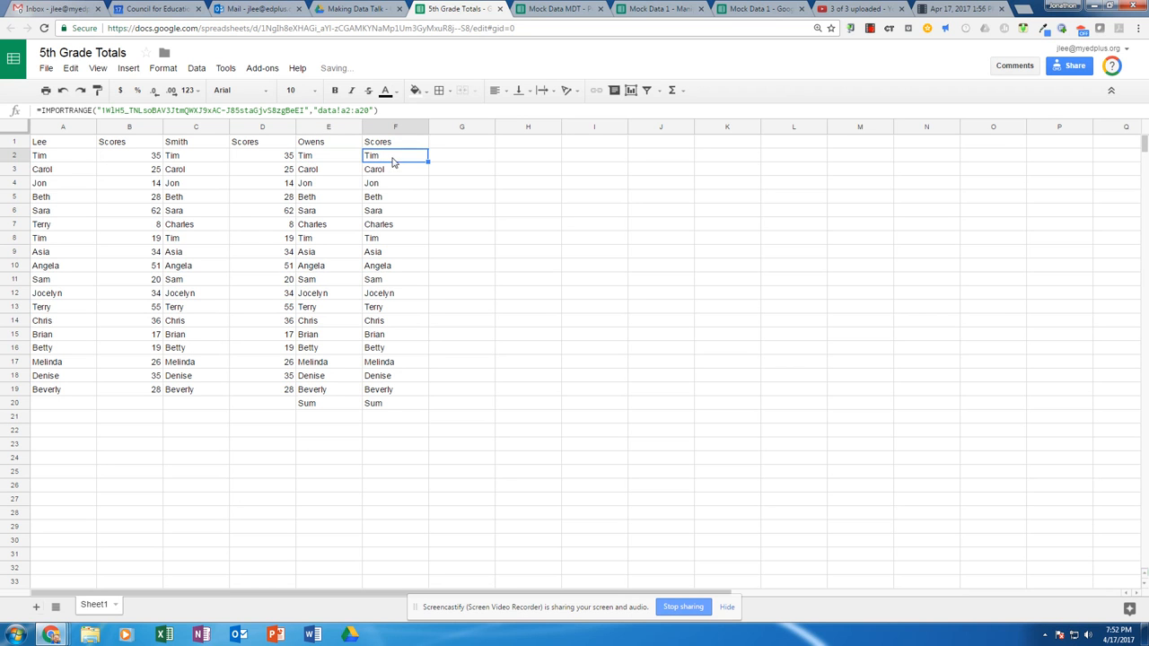
click(346, 109)
key(BackSpace)
text(b)
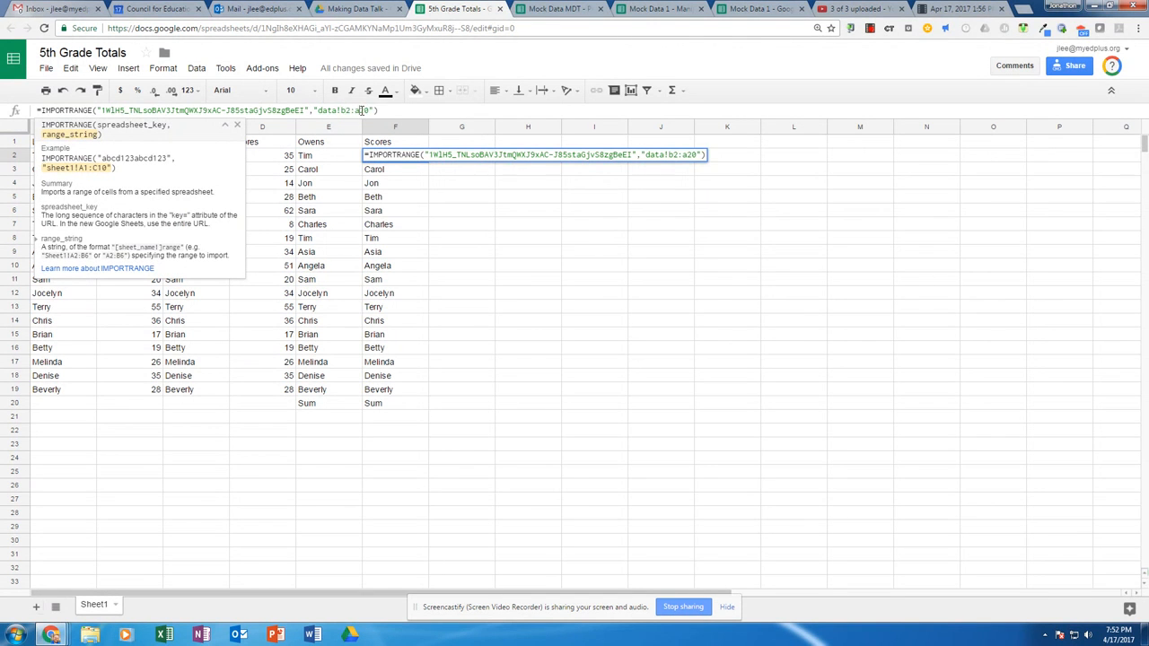
key(BackSpace)
text(b)
key(Return)
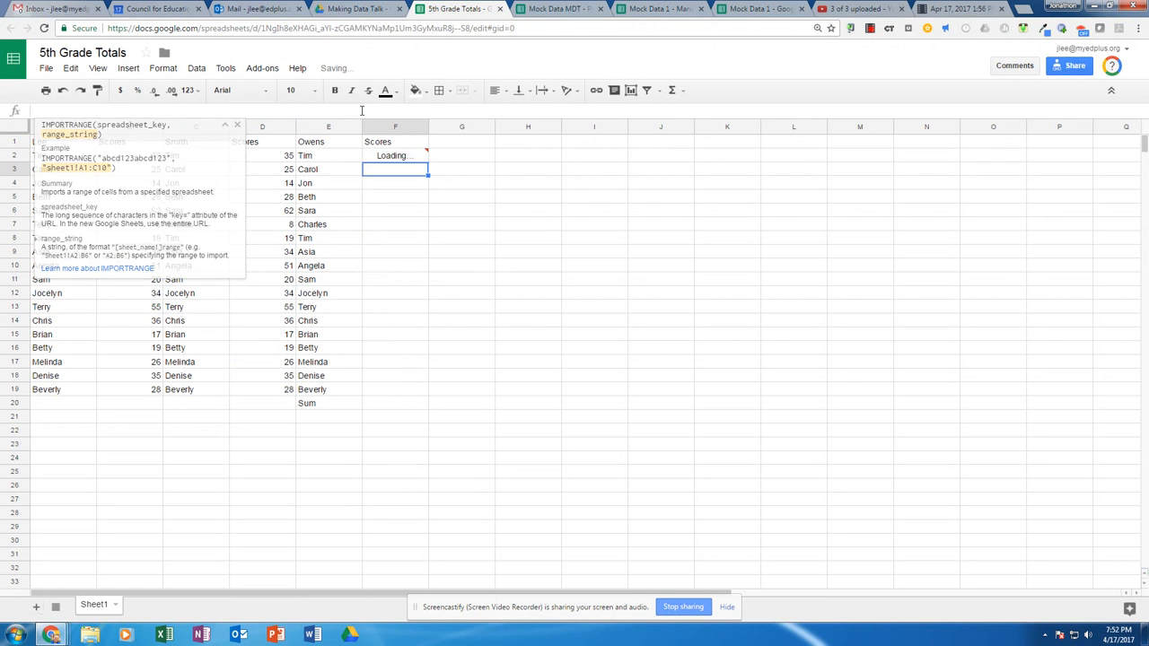
Shorten the range in E2's IMPORTRANGE formula to "data!a2:a19" to leave out the Sum label in row 20.
drag(349, 402, 396, 404)
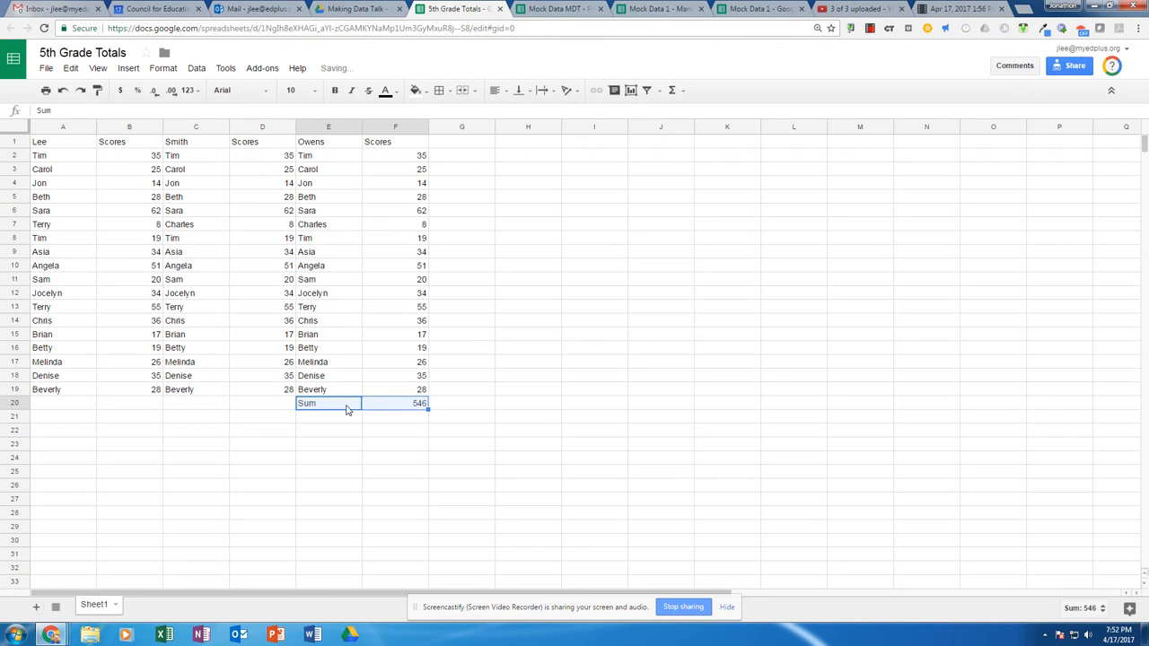
click(352, 407)
click(357, 431)
drag(347, 406, 394, 404)
click(329, 158)
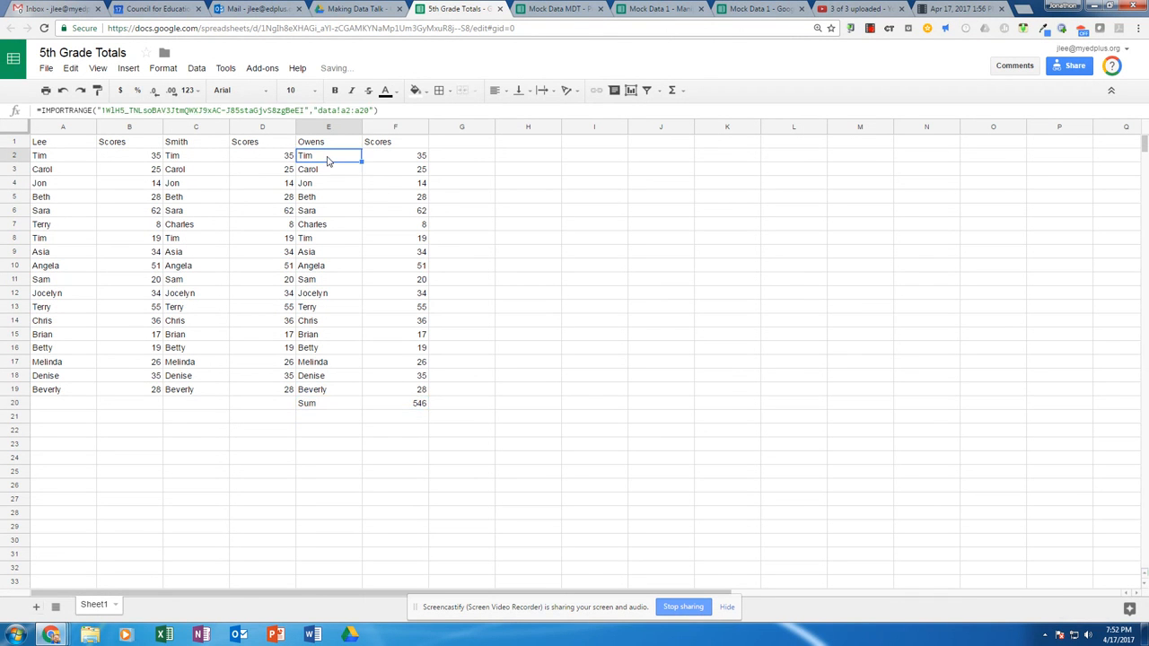
click(368, 110)
key(BackSpace)
key(BackSpace)
text(19)
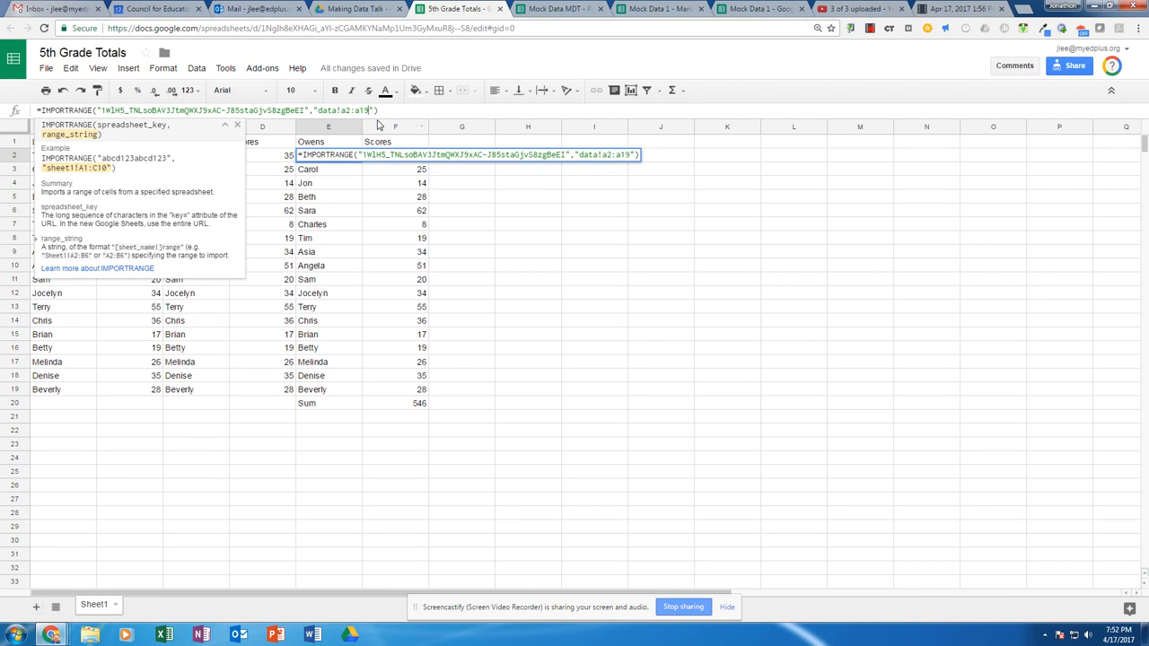
key(Return)
Shorten the range in F2's IMPORTRANGE formula to "data!b2:b19" to leave out the total in row 20.
click(398, 154)
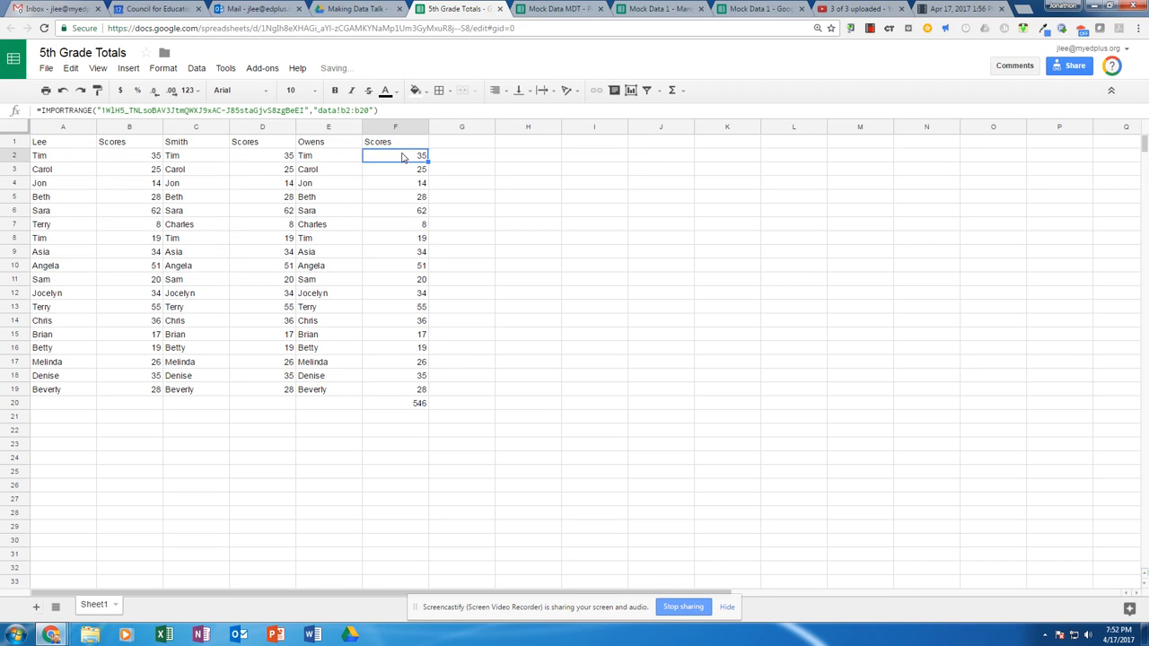
click(368, 111)
key(BackSpace)
key(BackSpace)
text(19)
key(Return)
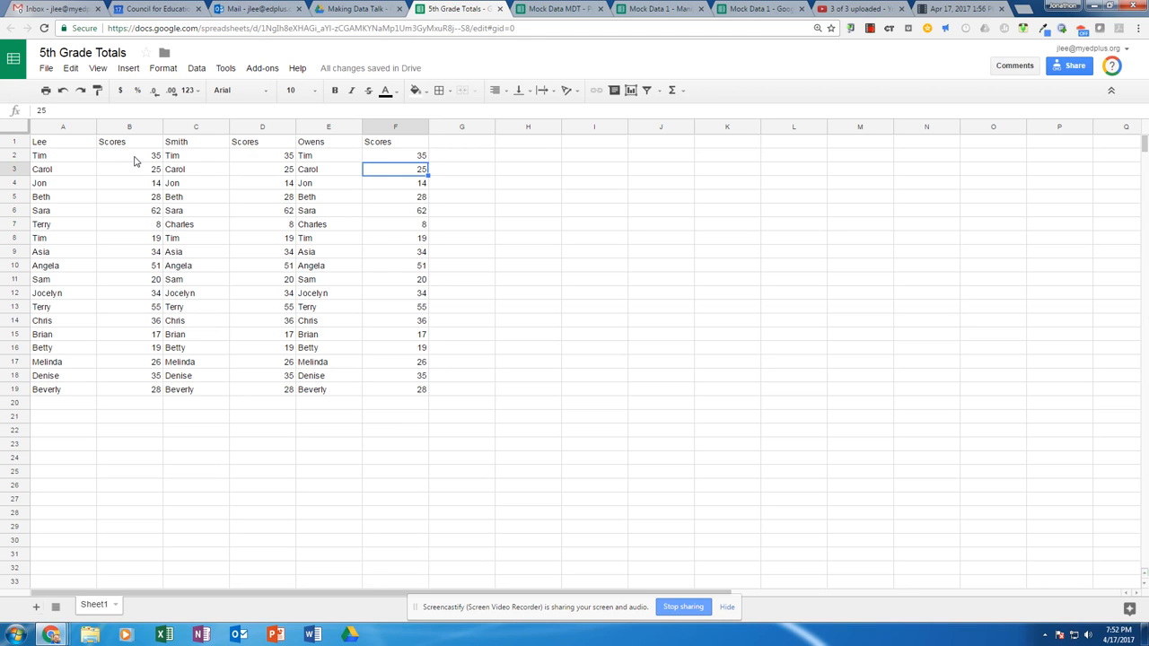
In the Mock Data MDT - Presenter file's Data sheet, set the scores in B2, B3 and B4 to 45, 15 and 100.
drag(134, 160, 133, 185)
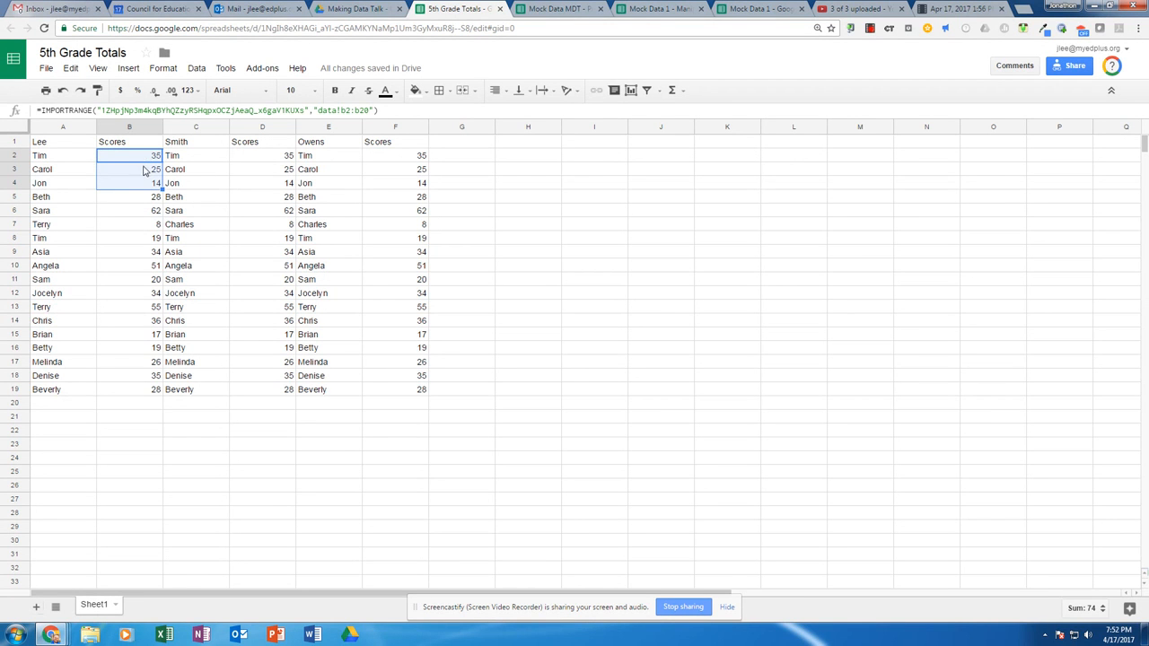
click(566, 9)
click(136, 165)
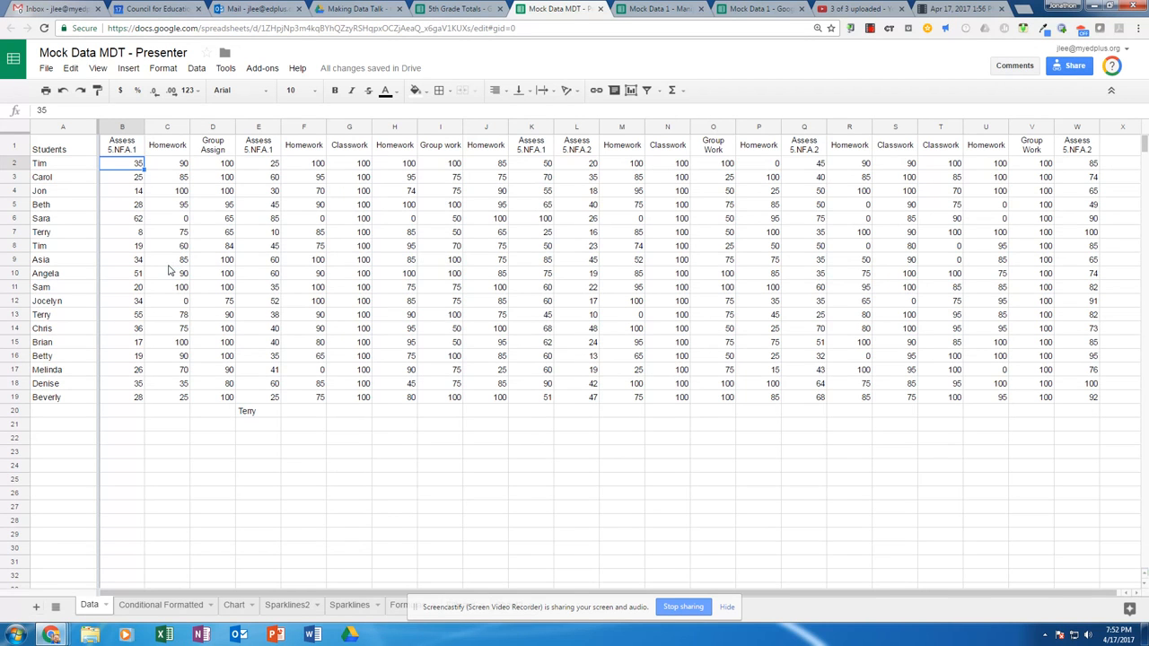
text(45)
key(Return)
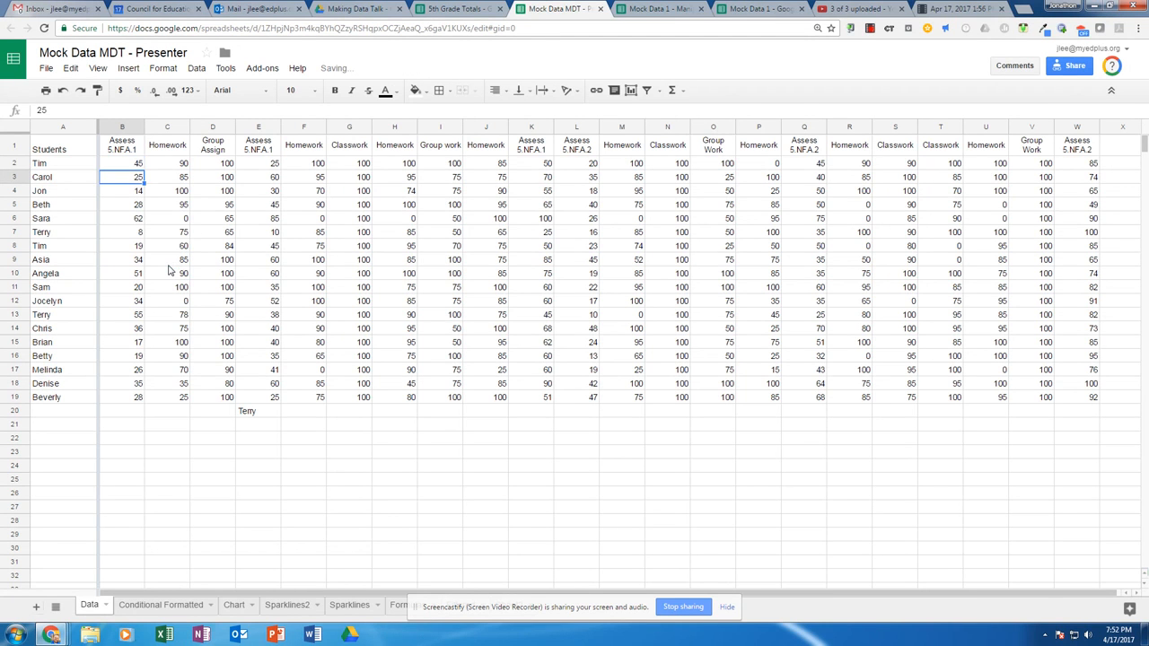
text(15)
key(Return)
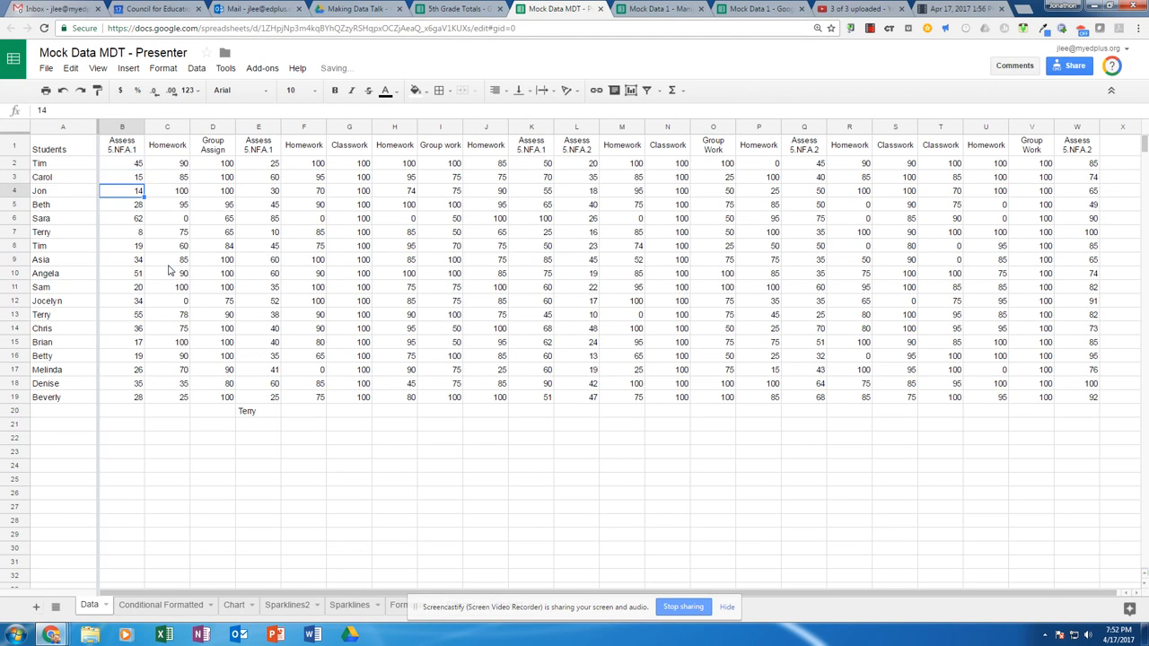
text(100)
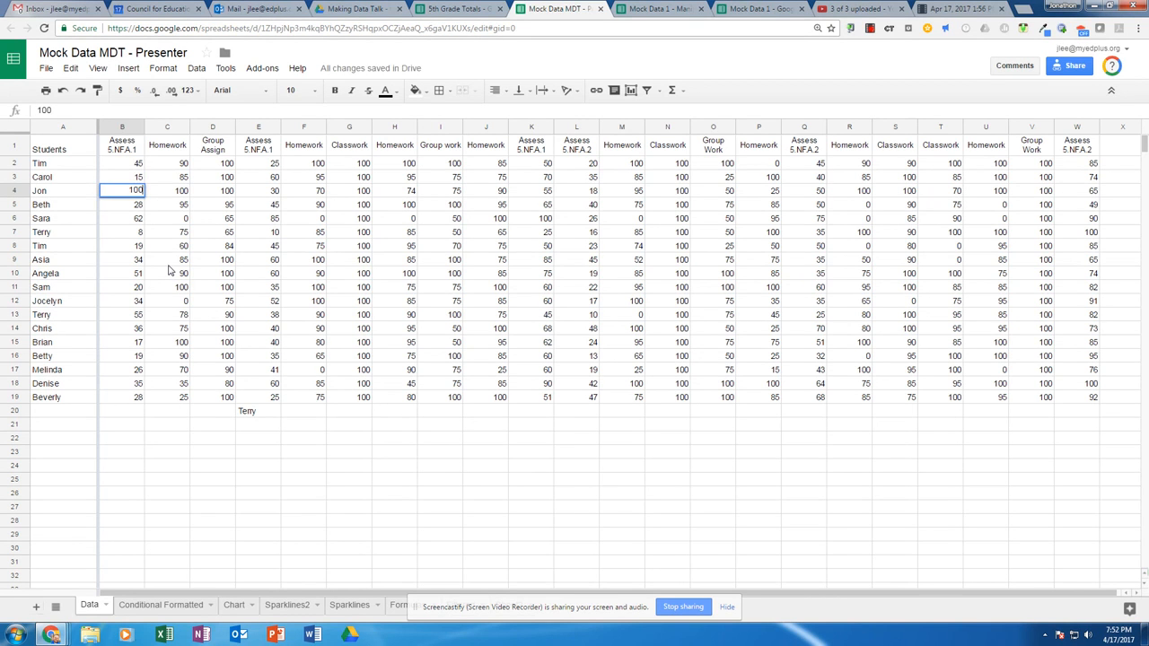
key(Return)
Return to the 5th Grade Totals file and check the imported scores in B2 to B4.
click(456, 8)
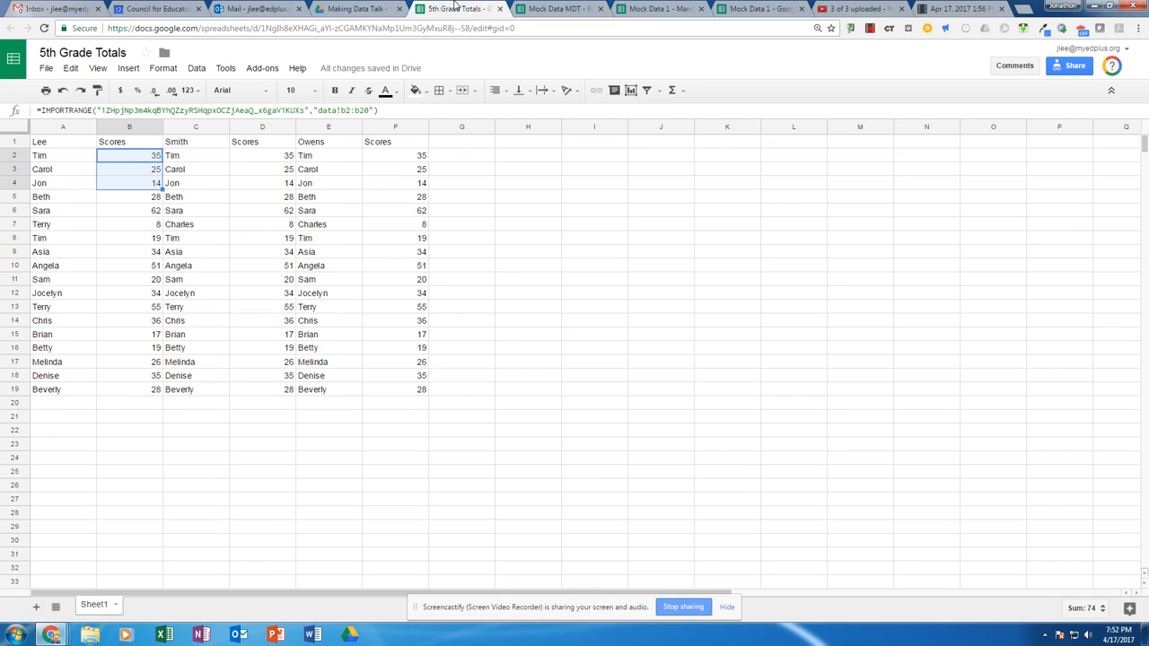
click(156, 168)
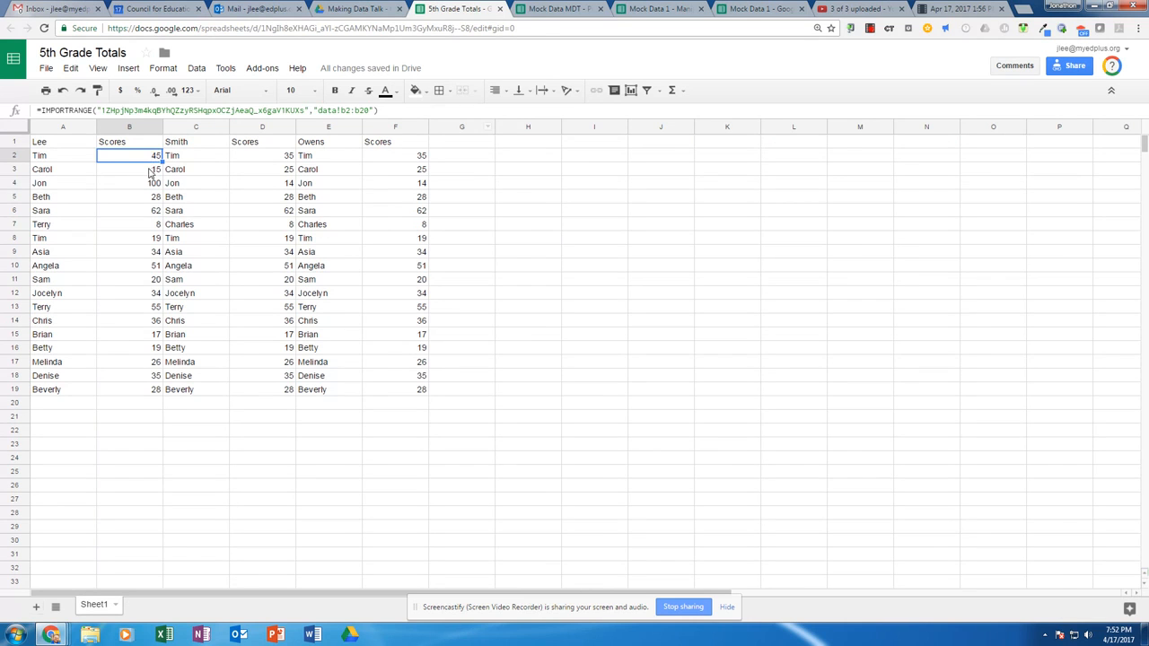
click(153, 184)
click(153, 158)
click(153, 172)
click(152, 185)
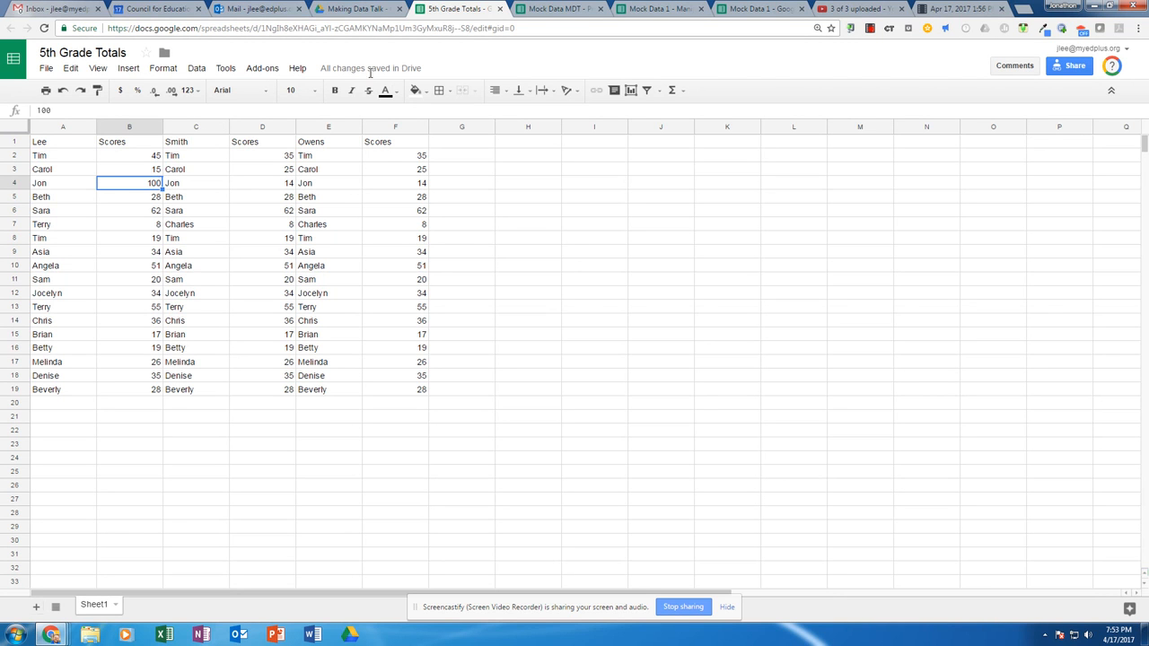
Review the spreadsheet key in the file's URL and the IMPORTRANGE formulas in A2, B2 and C2.
drag(262, 28, 469, 35)
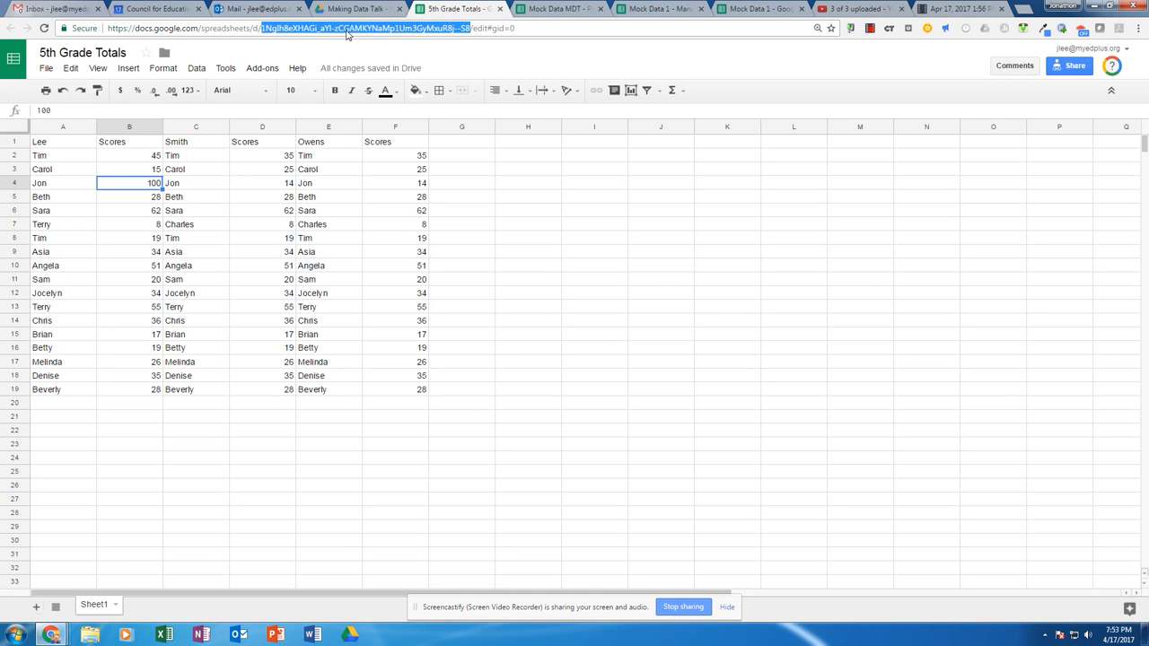
click(71, 161)
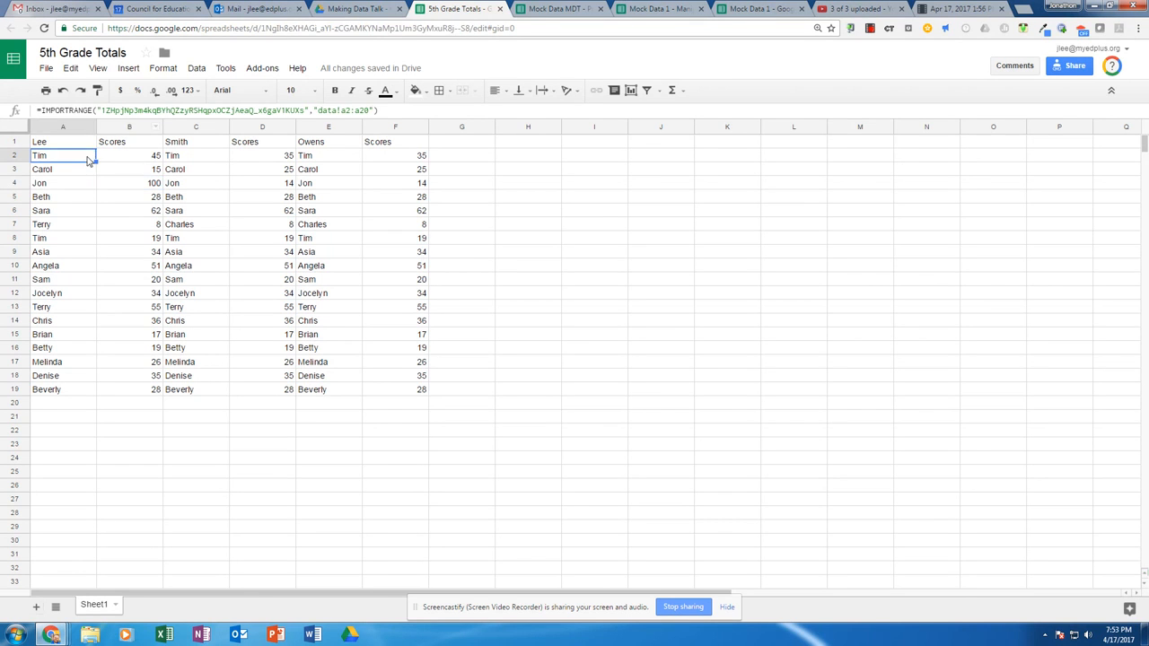
click(120, 155)
click(202, 156)
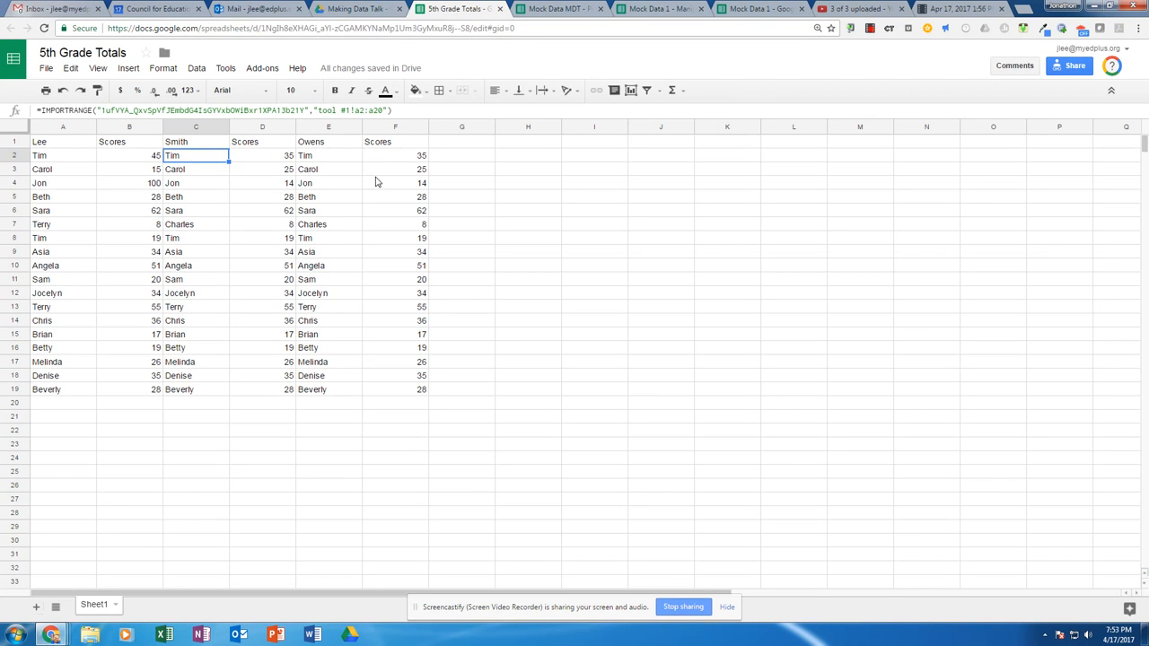
Start a formula in G3 with "=import" to bring up the suggested import functions.
click(490, 173)
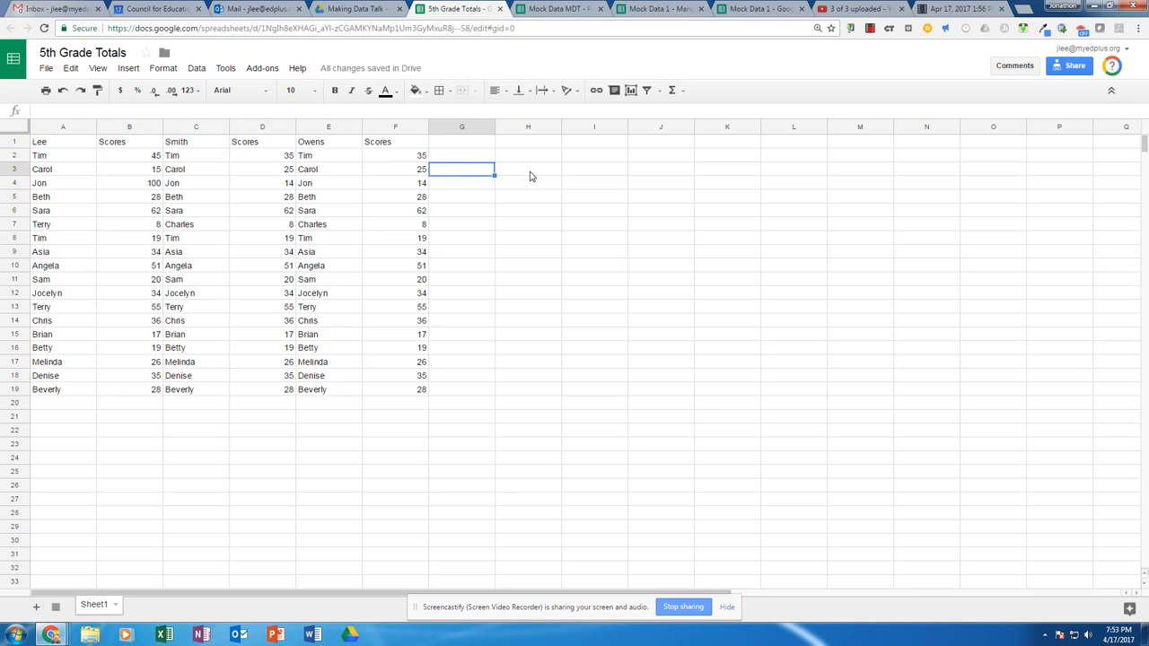
text(imp[o)
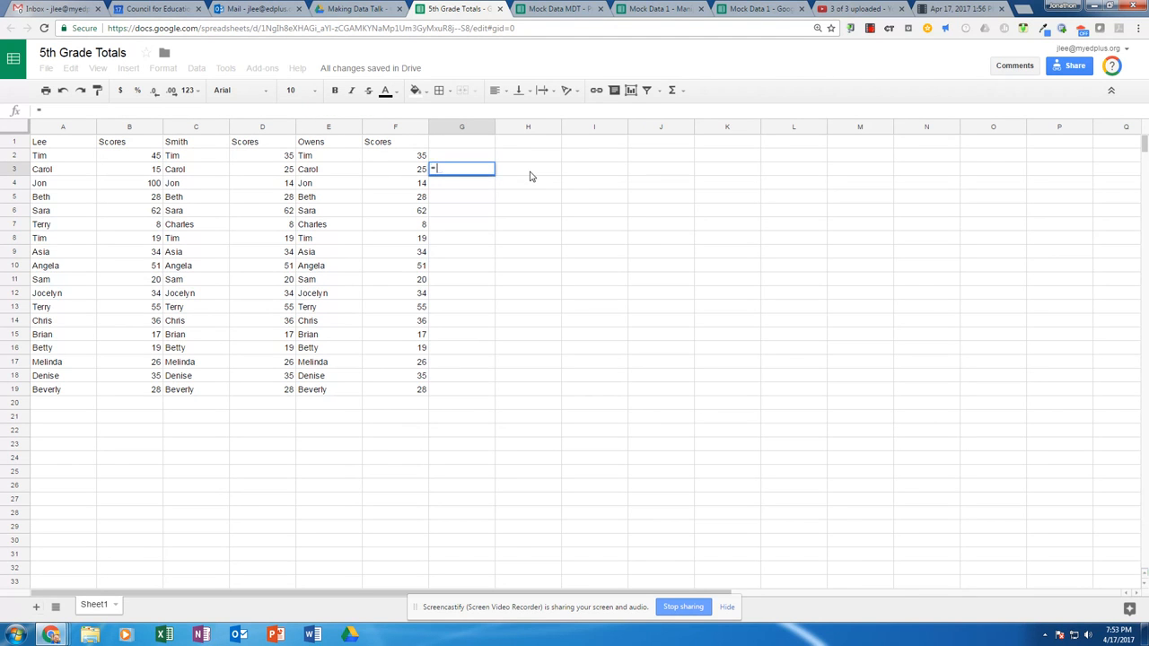
key(BackSpace)
key(BackSpace)
key(BackSpace)
key(BackSpace)
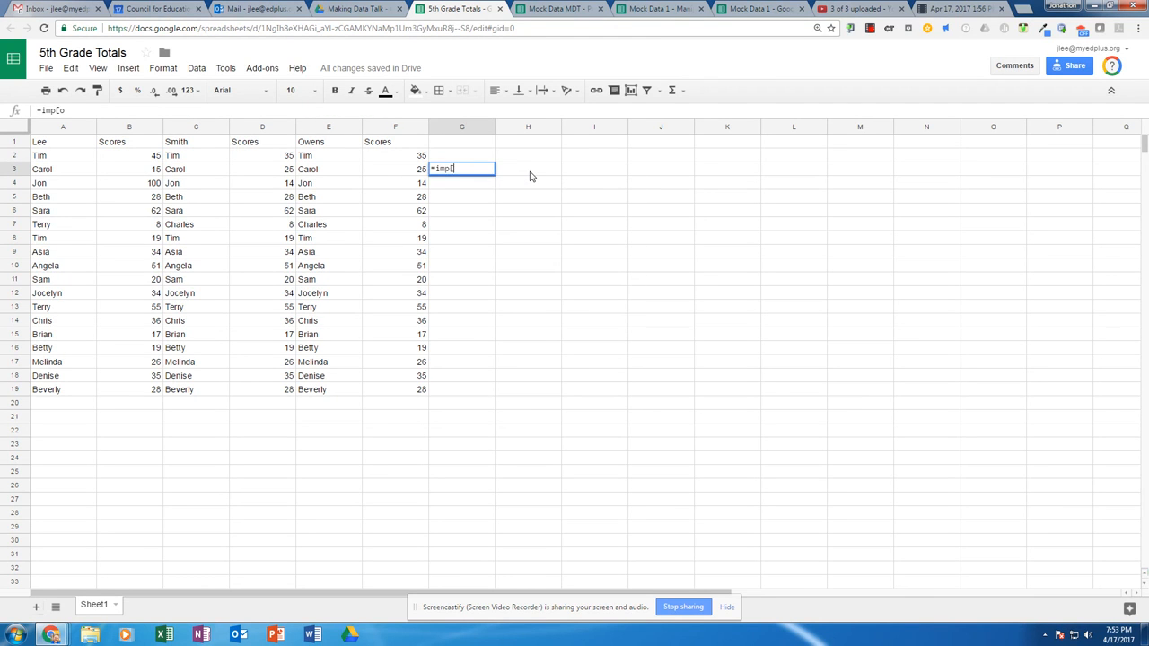
text(m)
key(BackSpace)
text(p[o)
key(BackSpace)
key(BackSpace)
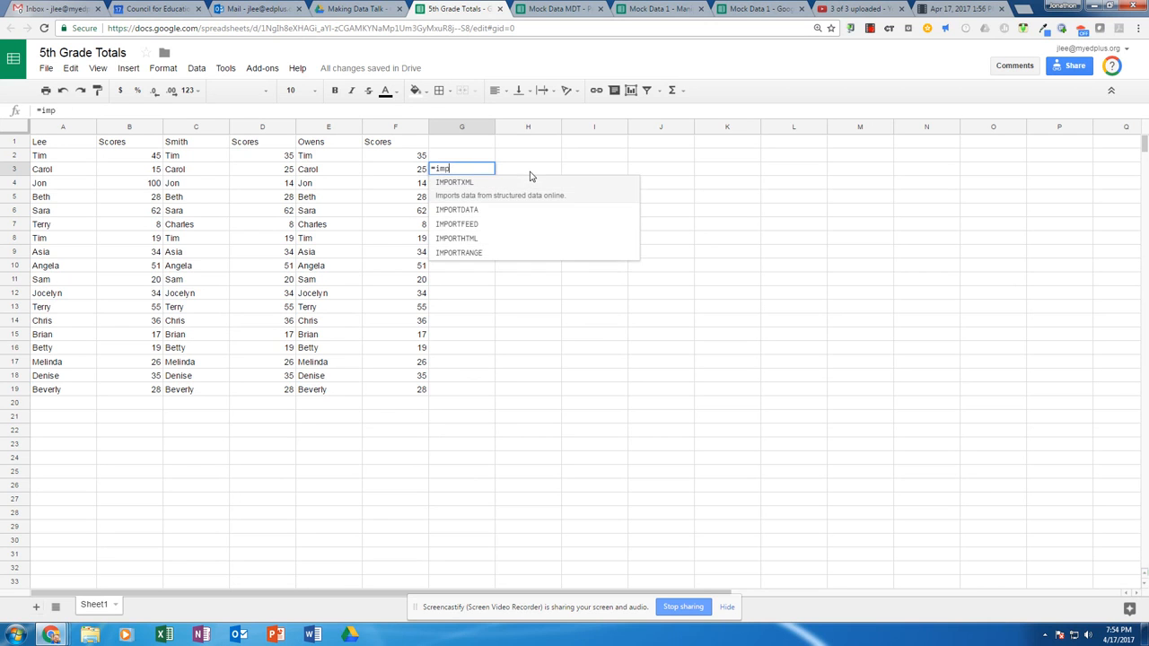
text(ort)
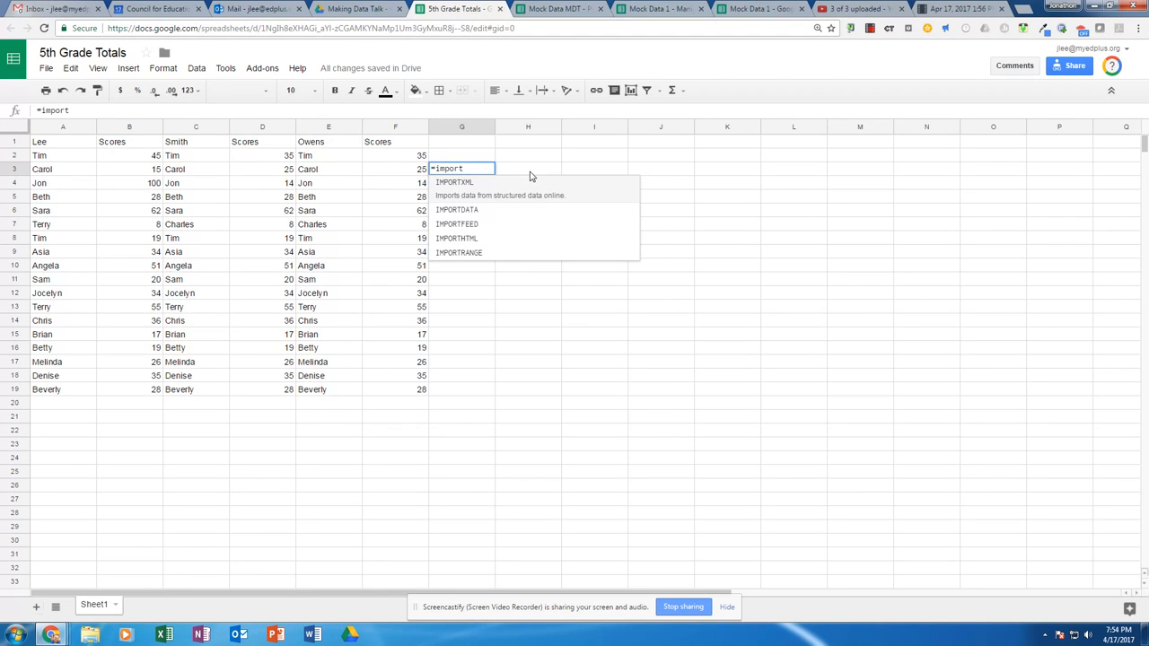